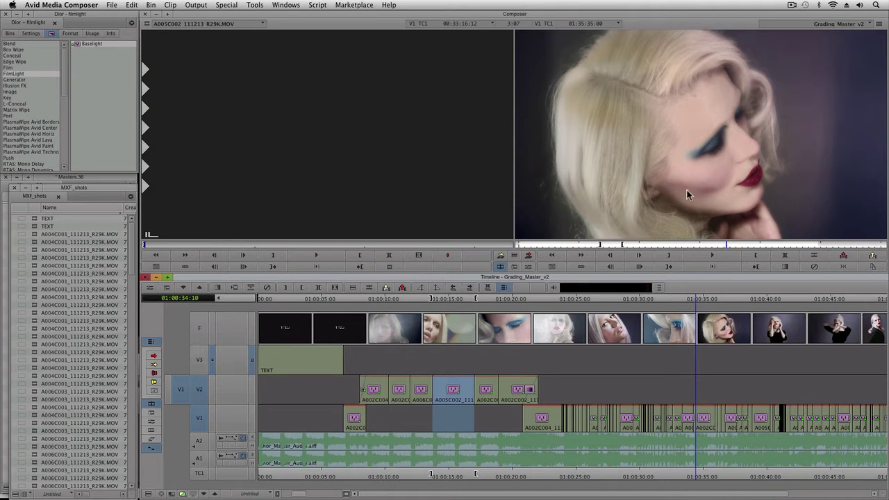
Scrub to a later frame of the blonde model shot and open its Baselight effect in the Effect Editor.
{"action": "left_click_drag", "start_coordinate": [697, 300], "coordinate": [713, 302]}
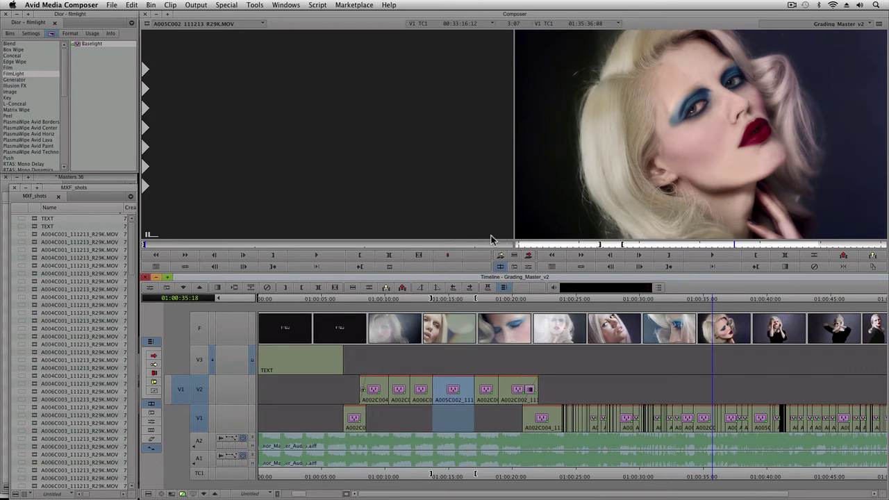
{"action": "left_click", "coordinate": [527, 267]}
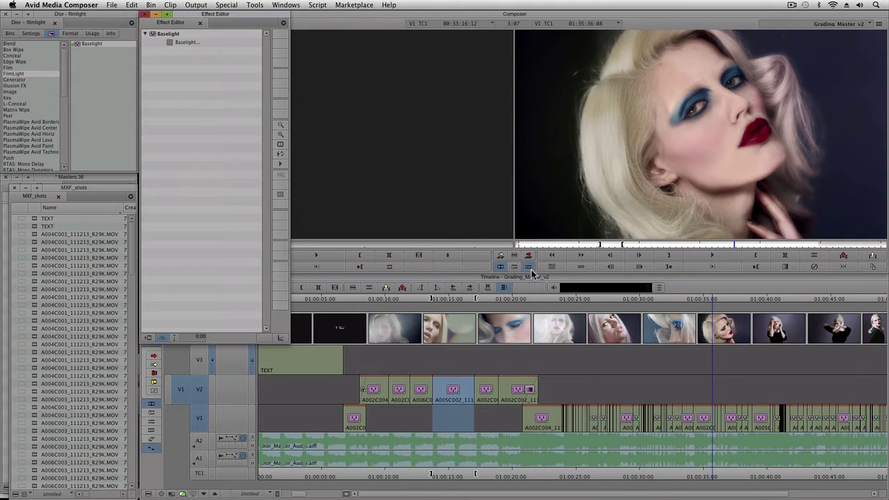
Open the clip's Baselight grade, switch to Layer:19 and show its Hue Shift controls.
{"action": "left_click", "coordinate": [172, 45]}
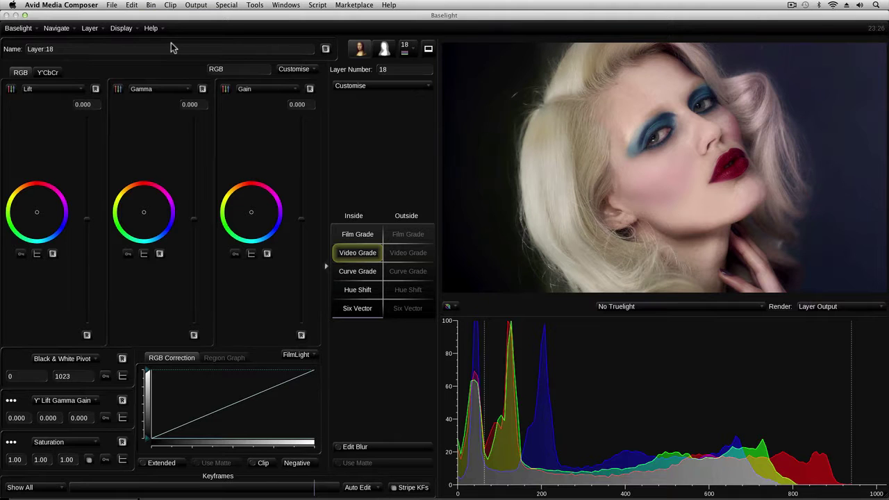
{"action": "left_click", "coordinate": [404, 48]}
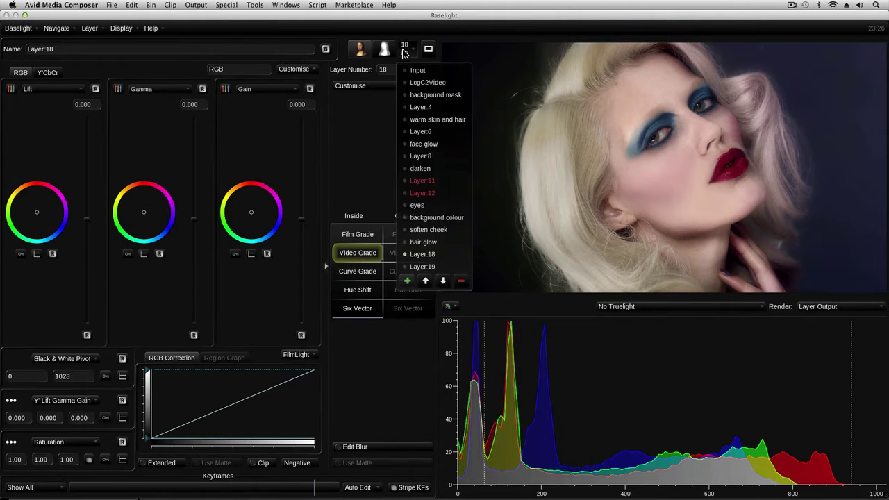
{"action": "left_click", "coordinate": [422, 267]}
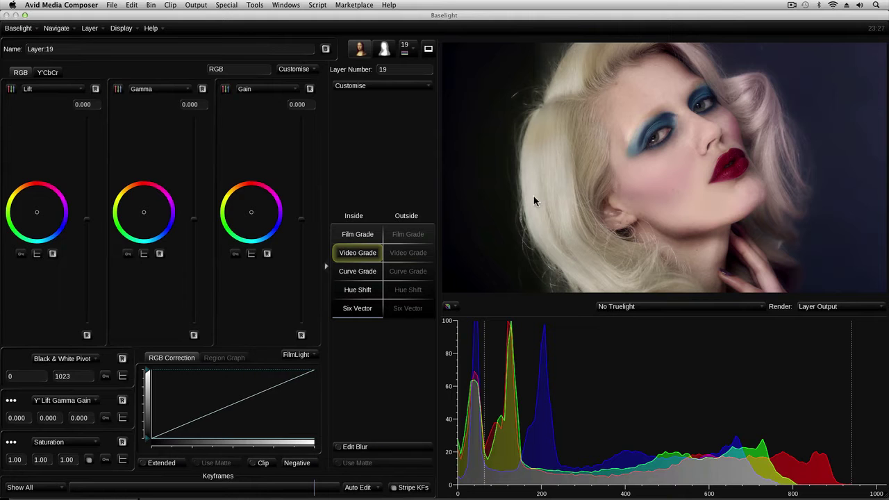
{"action": "left_click", "coordinate": [359, 297]}
Expand the Hue Shift panel and lower red saturation to -0.22.
{"action": "left_click", "coordinate": [326, 266]}
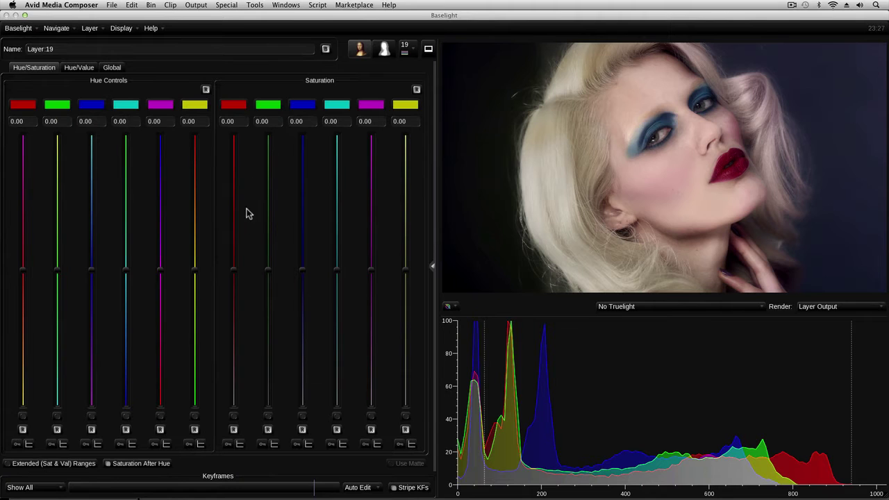
{"action": "left_click_drag", "start_coordinate": [233, 273], "coordinate": [232, 305]}
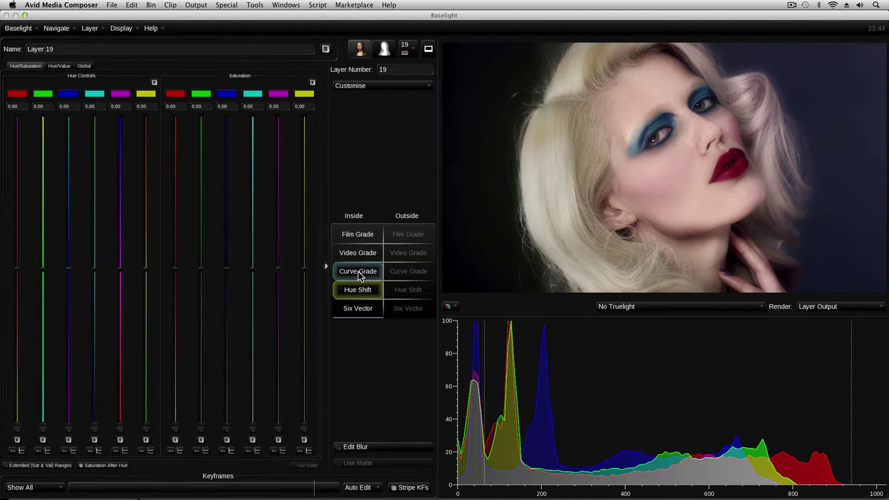
Show Curve Grade's Hue,Saturation,Lightness curves with Pick Mode set to Select Range.
{"action": "left_click", "coordinate": [358, 272]}
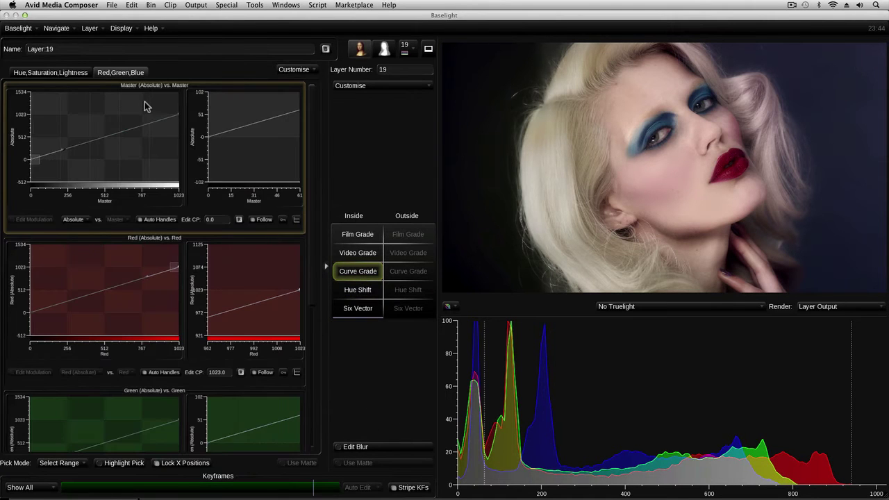
{"action": "left_click", "coordinate": [73, 73]}
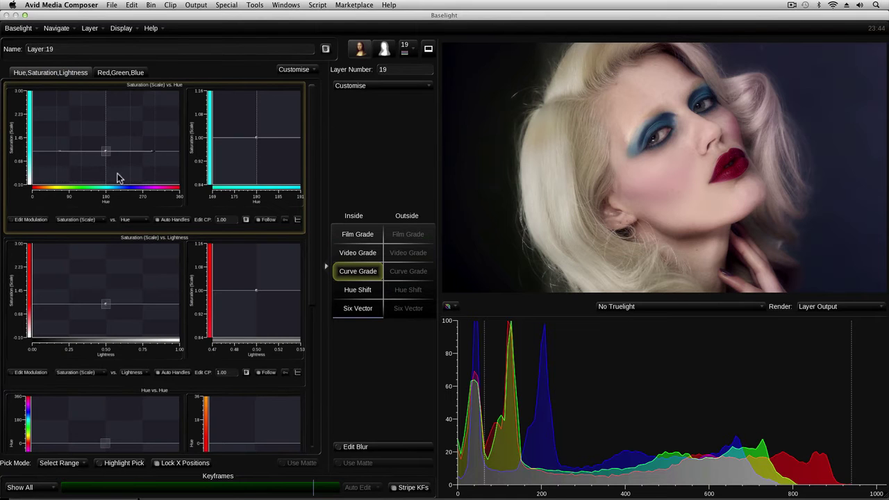
{"action": "left_click", "coordinate": [55, 466]}
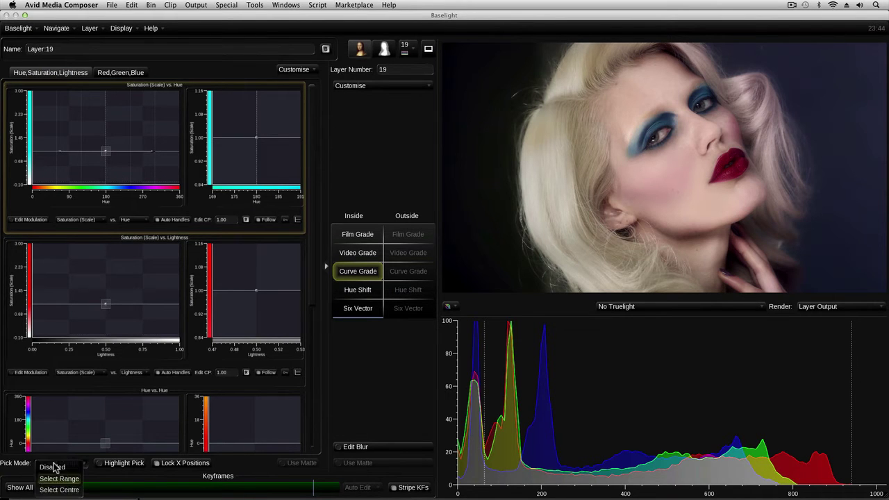
{"action": "left_click", "coordinate": [60, 478]}
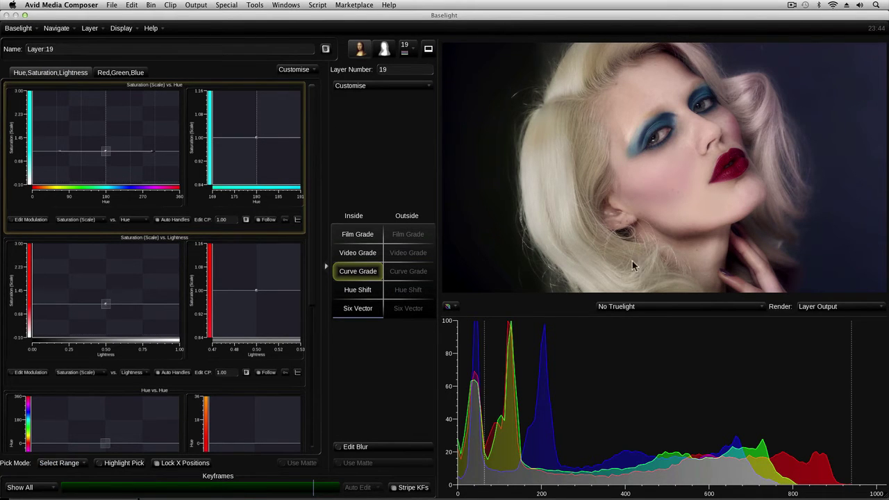
Pick the red hue range from the lips and pull its saturation down to 0.81.
{"action": "left_click", "coordinate": [733, 177]}
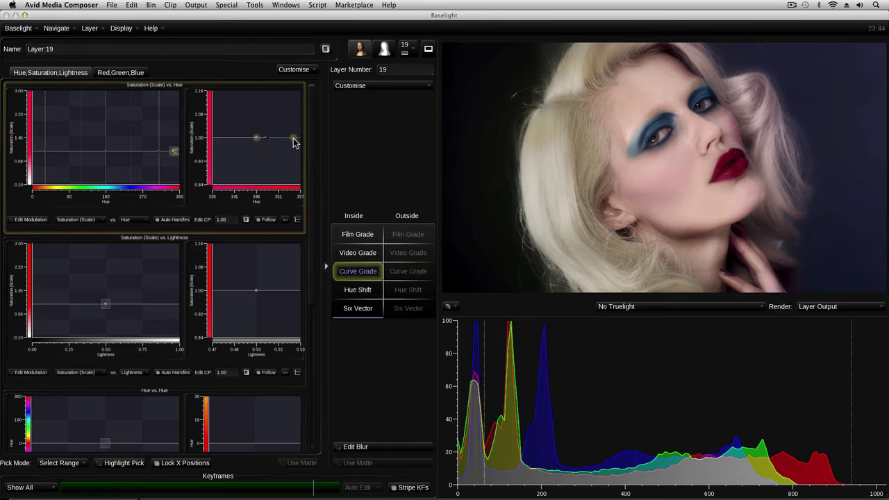
{"action": "left_click_drag", "start_coordinate": [293, 136], "coordinate": [293, 177]}
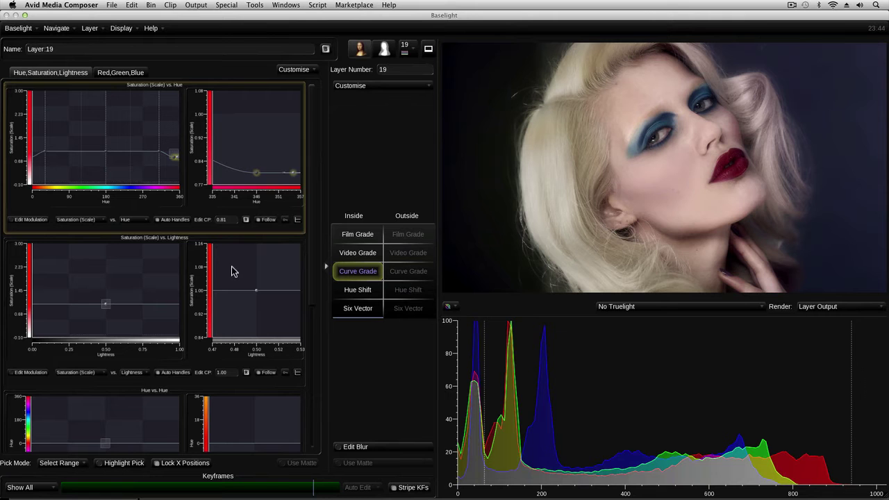
{"action": "left_click_drag", "start_coordinate": [314, 292], "coordinate": [306, 347]}
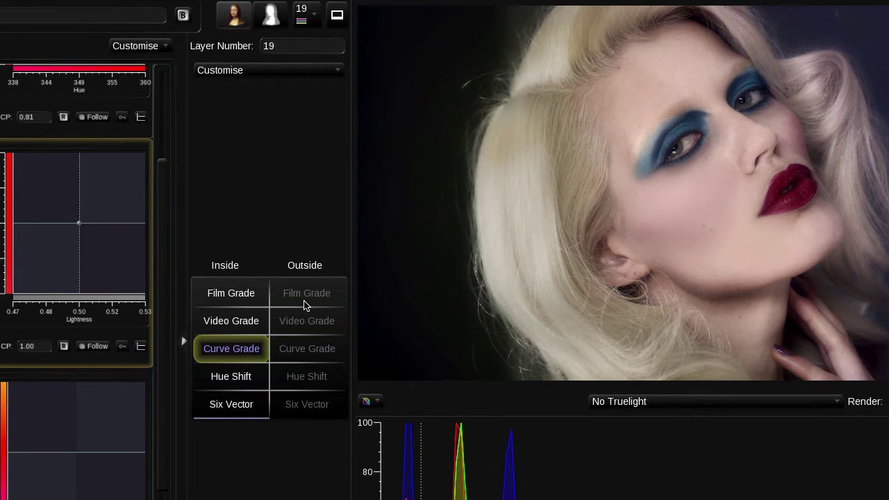
Switch to the eyes layer, toggle its grade bypass to compare, then show Outside Film Grade.
{"action": "left_click", "coordinate": [307, 17]}
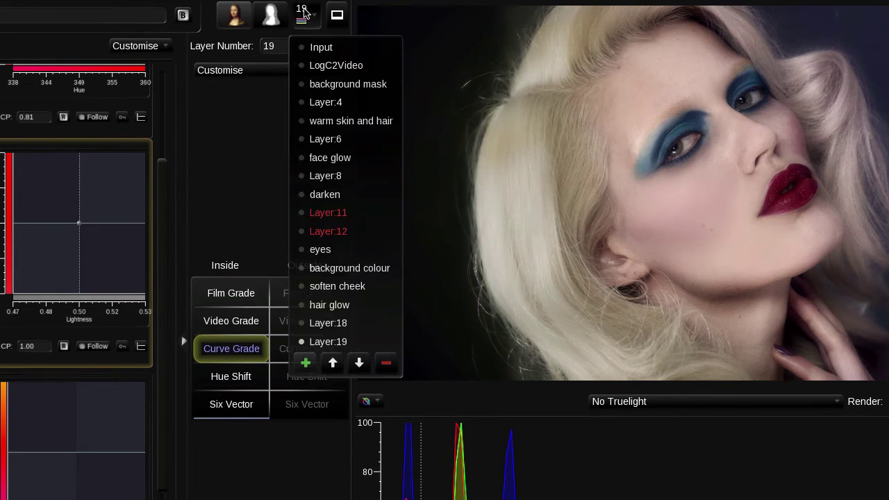
{"action": "left_click", "coordinate": [320, 251]}
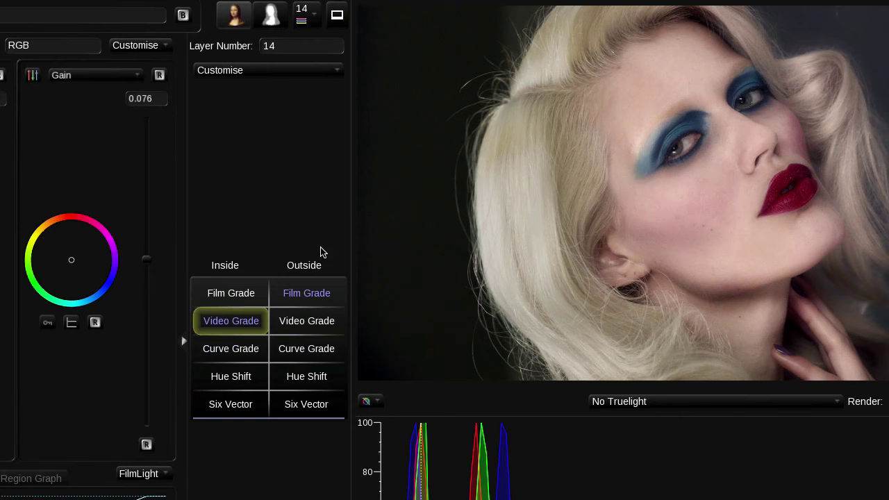
{"action": "left_click", "coordinate": [184, 17]}
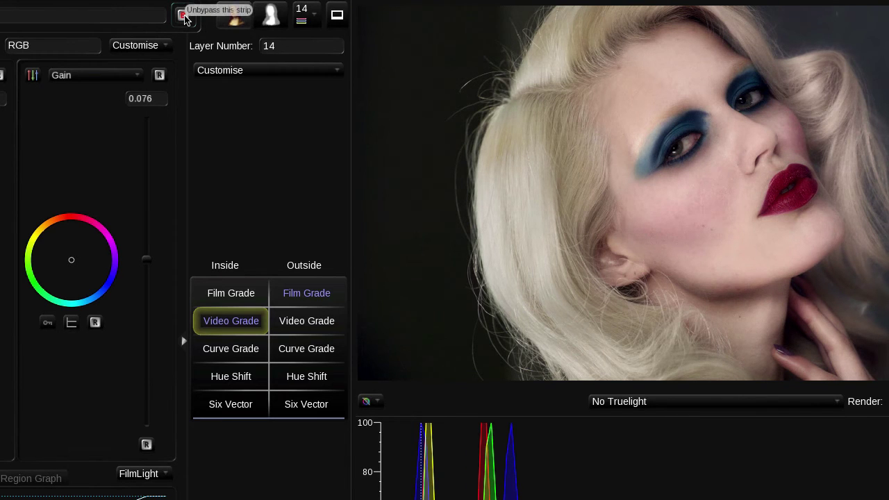
{"action": "left_click", "coordinate": [184, 17]}
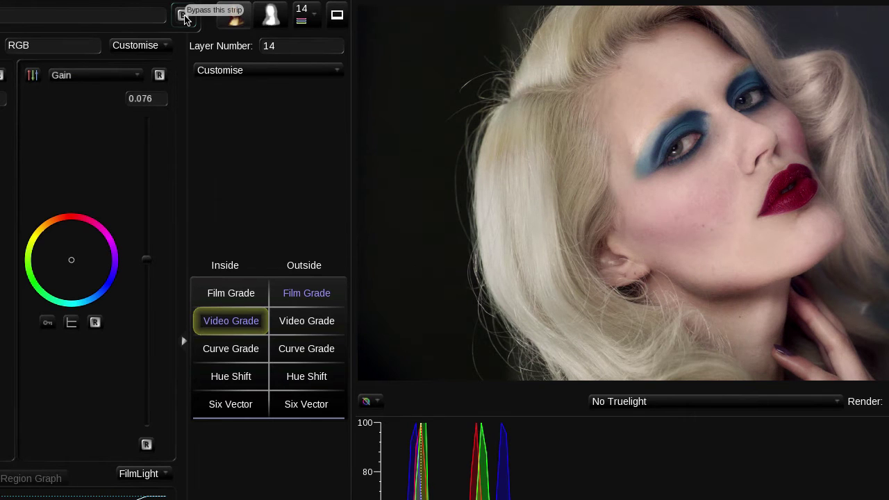
{"action": "key", "text": "super+F11"}
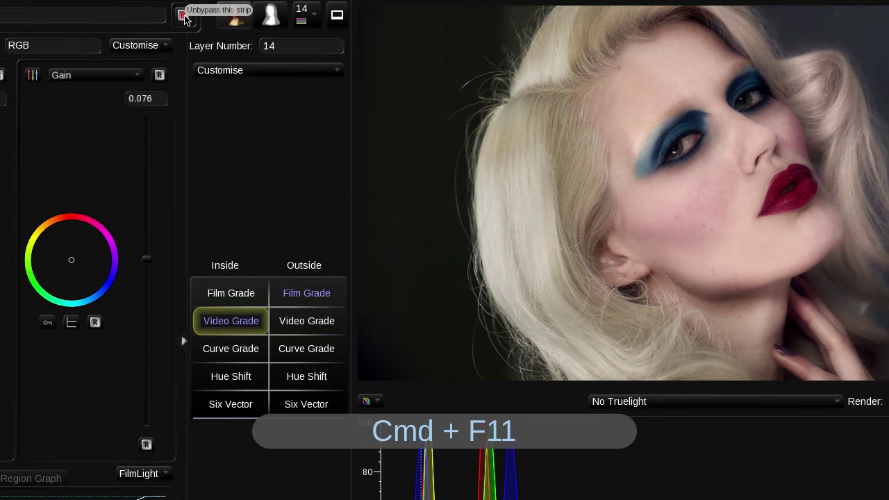
{"action": "key", "text": "super+F11"}
{"action": "key", "text": "super+F11"}
{"action": "key", "text": "super+F11"}
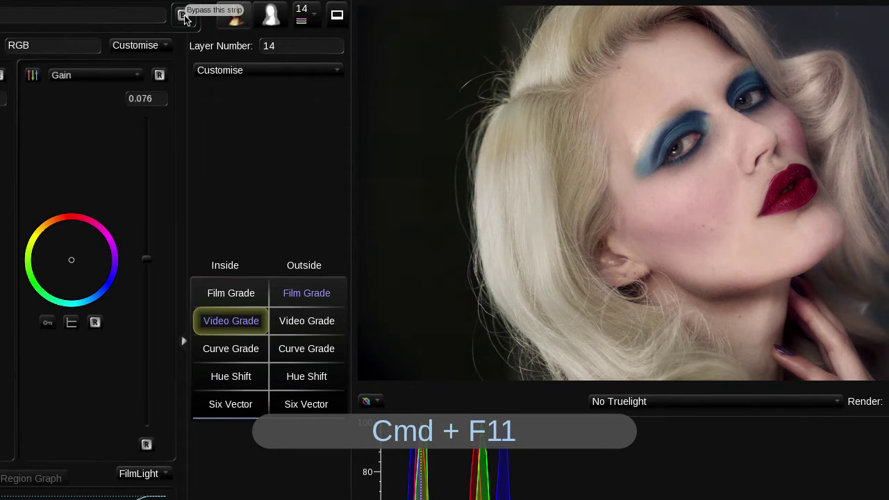
{"action": "left_click", "coordinate": [184, 17]}
{"action": "left_click", "coordinate": [184, 18]}
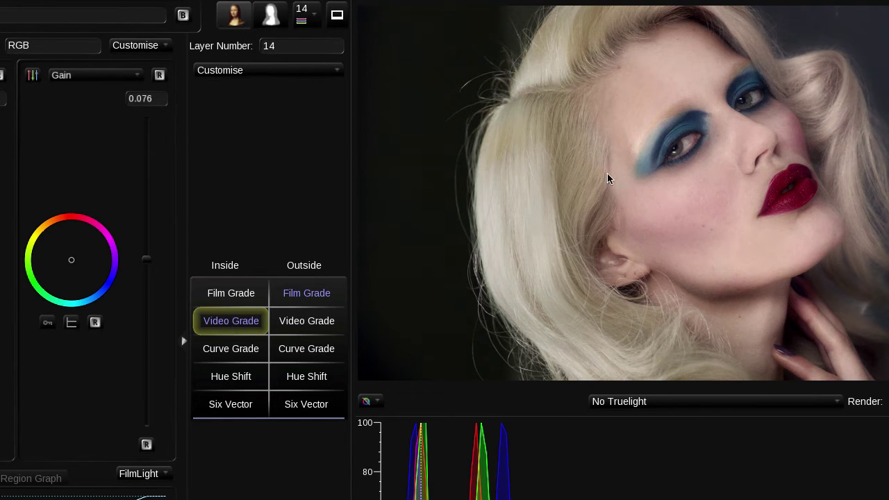
{"action": "left_click", "coordinate": [309, 296]}
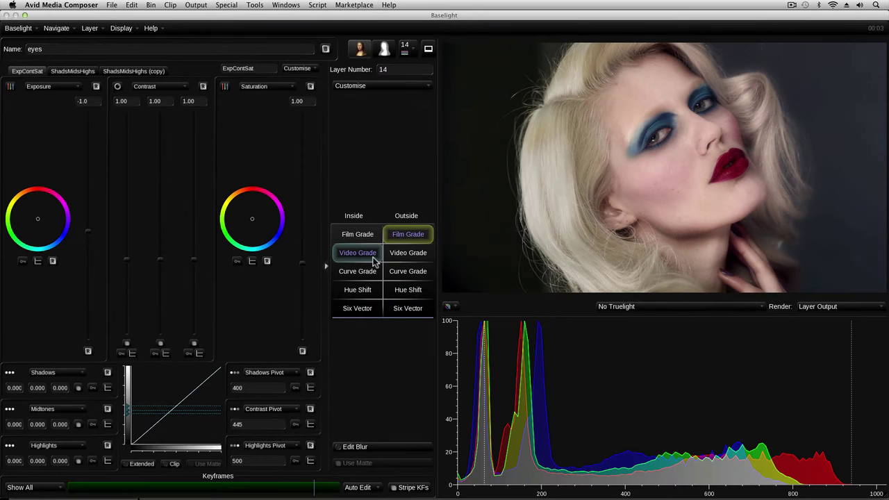
From Inside Video Grade, render the eyes Layer Matte in the viewer and show its Matte Operators.
{"action": "left_click", "coordinate": [346, 260]}
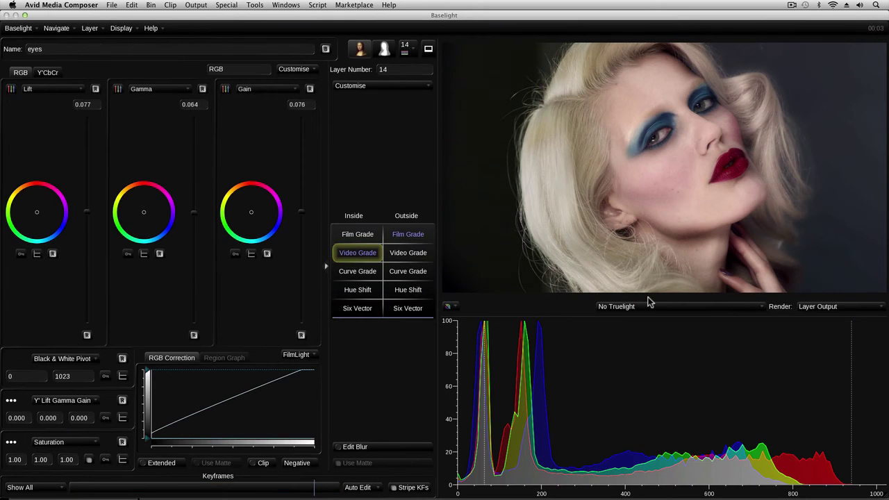
{"action": "left_click", "coordinate": [844, 307]}
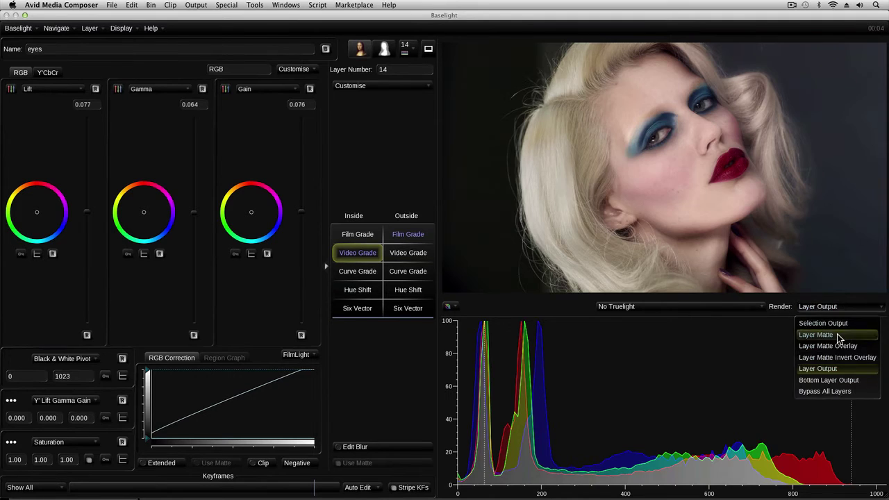
{"action": "left_click", "coordinate": [837, 335]}
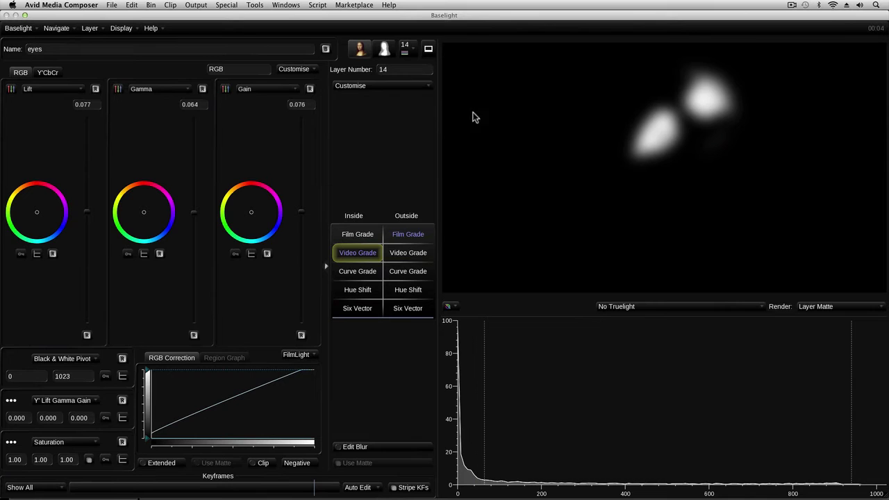
{"action": "left_click", "coordinate": [384, 48]}
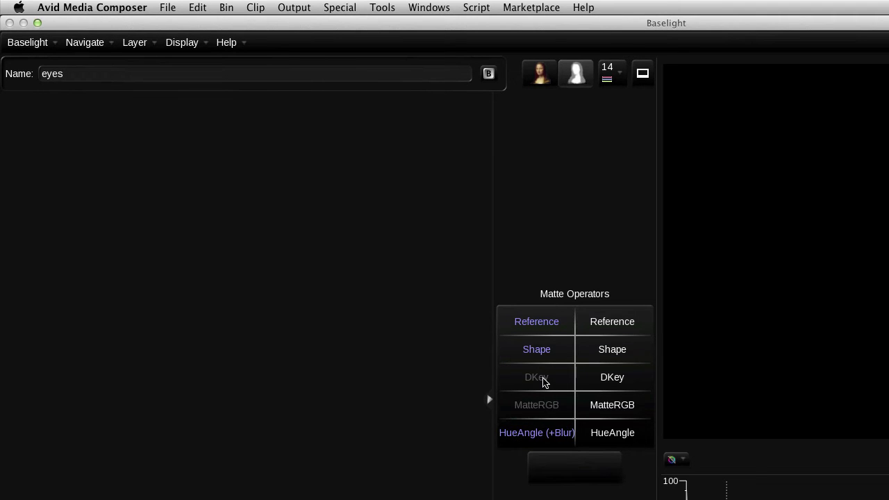
Open the eye Shape operator and raise its Feather Radius from 13.26 to 14.23.
{"action": "left_click", "coordinate": [560, 357]}
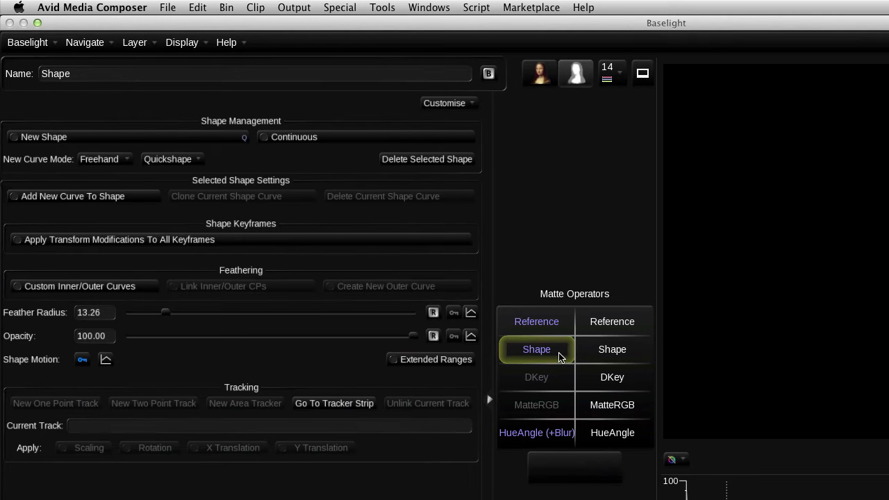
{"action": "left_click", "coordinate": [167, 159]}
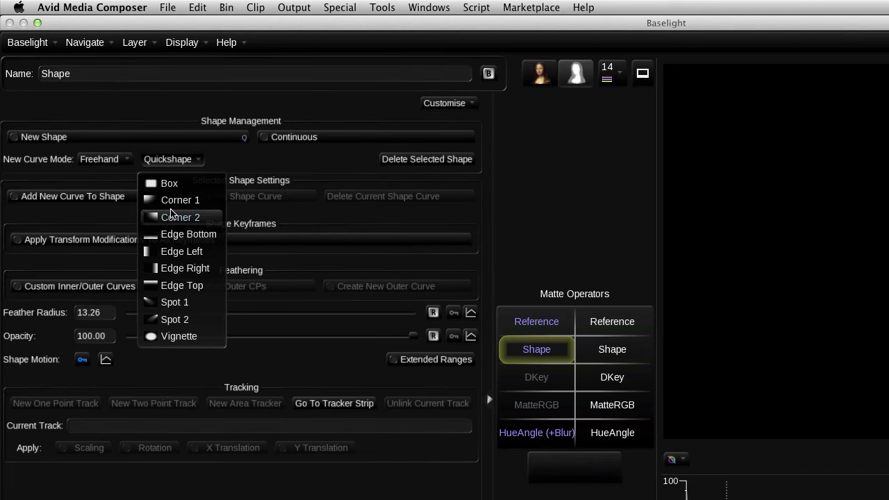
{"action": "left_click", "coordinate": [177, 164]}
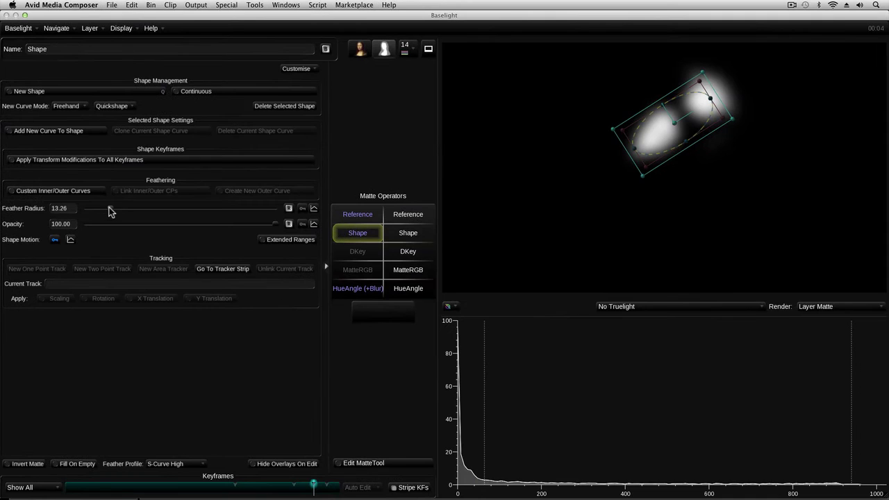
{"action": "left_click_drag", "start_coordinate": [164, 313], "coordinate": [172, 319]}
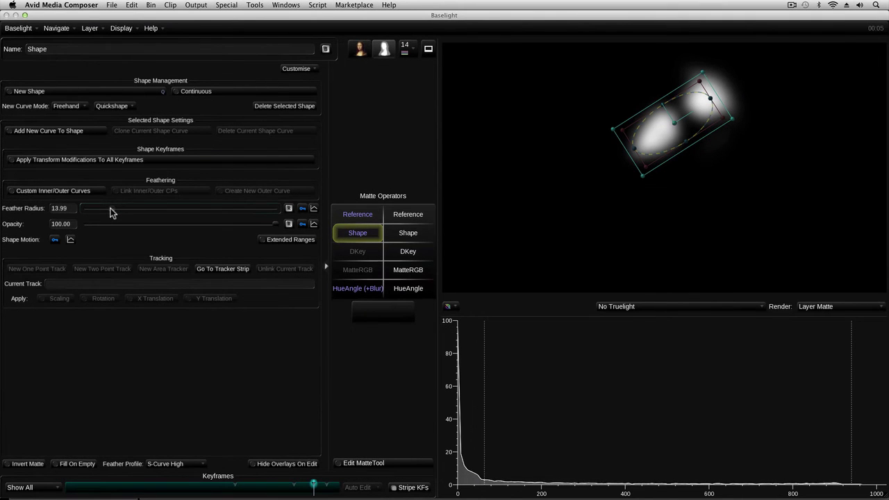
{"action": "left_click_drag", "start_coordinate": [111, 211], "coordinate": [113, 209]}
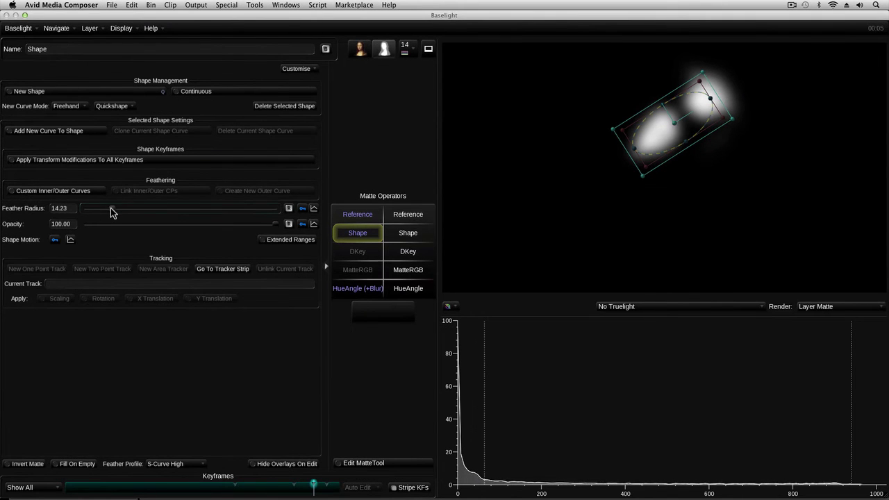
Add a MatteTool Blur 4 with radius 2.75 in X and Y to the eye shape.
{"action": "left_click", "coordinate": [366, 463]}
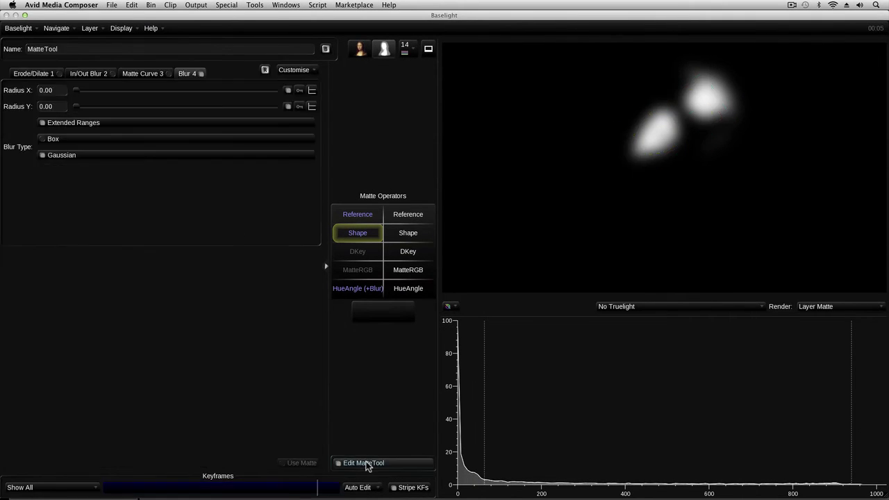
{"action": "left_click", "coordinate": [142, 74]}
{"action": "left_click", "coordinate": [91, 73]}
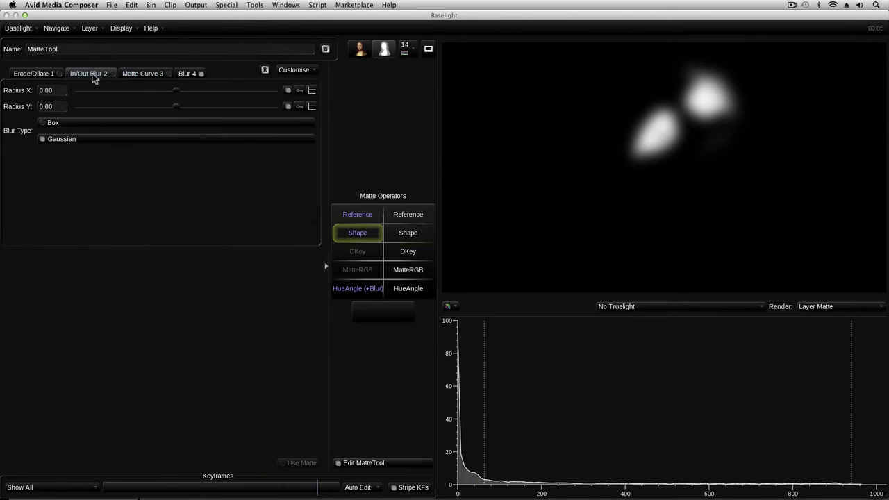
{"action": "left_click", "coordinate": [182, 75]}
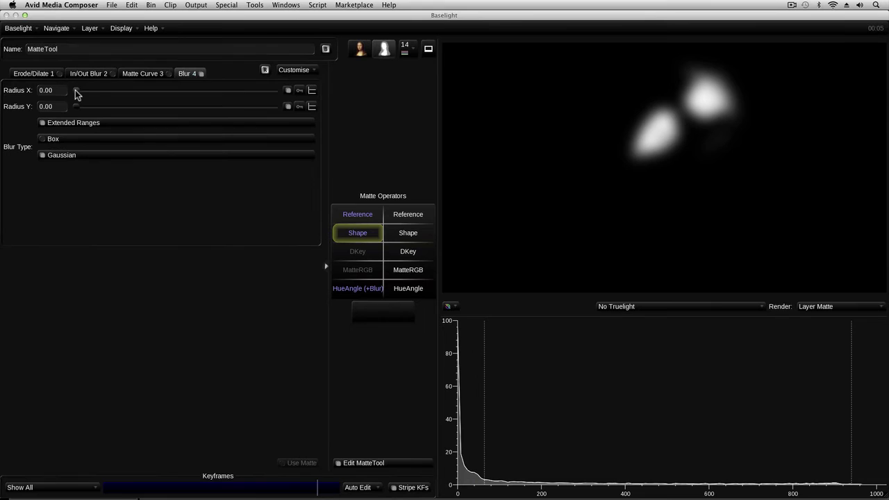
{"action": "left_click_drag", "start_coordinate": [75, 91], "coordinate": [78, 95]}
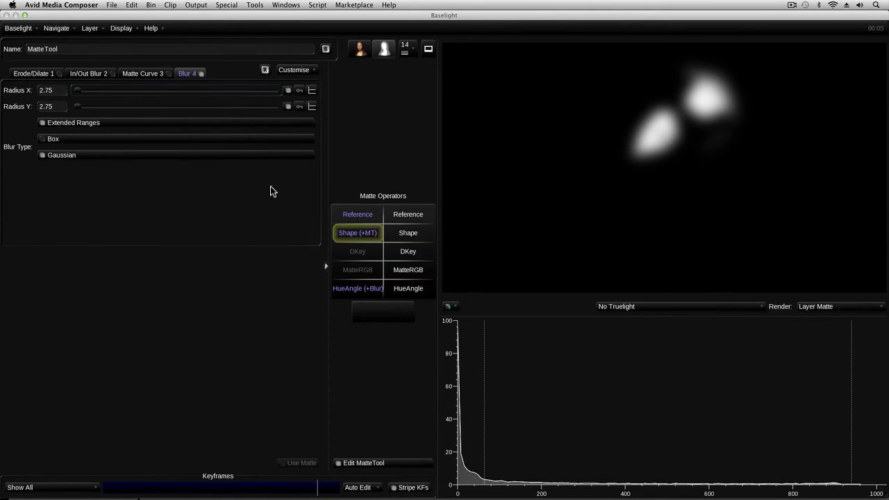
{"action": "left_click", "coordinate": [349, 233]}
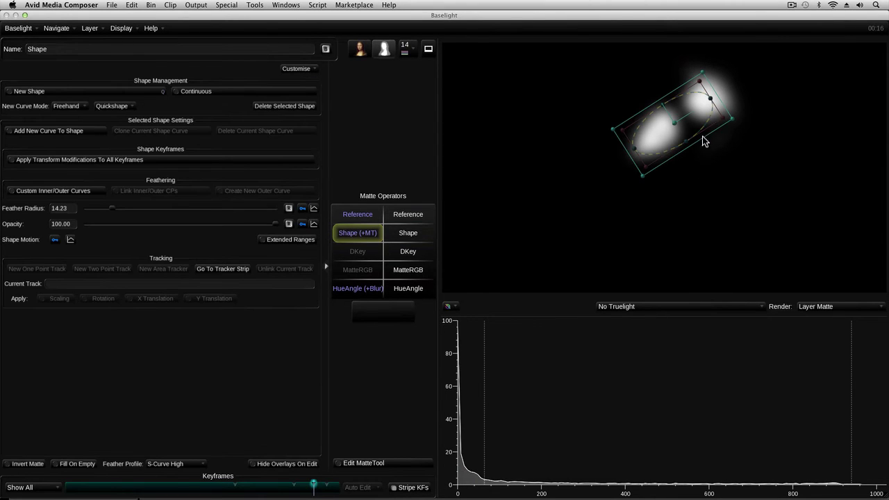
Review the HueAngle key, then show the eyes layer's Lift 0.077, Gamma 0.064, Gain 0.076 controls.
{"action": "left_click", "coordinate": [358, 288]}
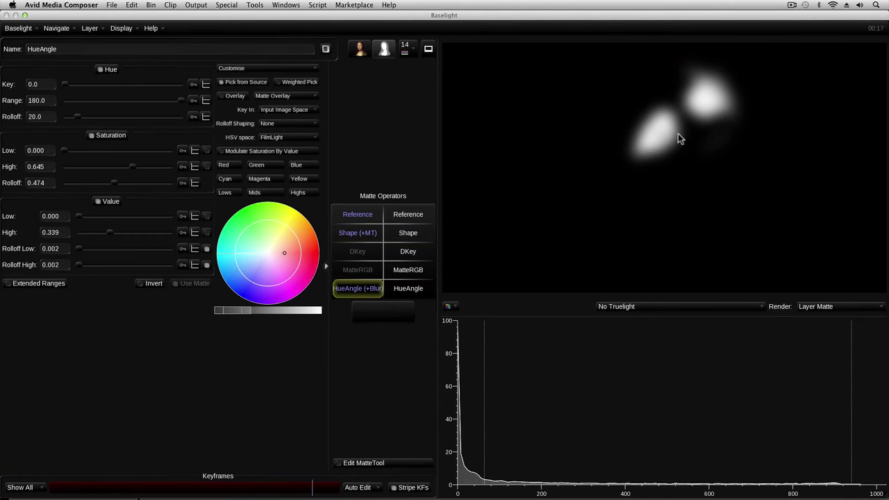
{"action": "left_click", "coordinate": [359, 49]}
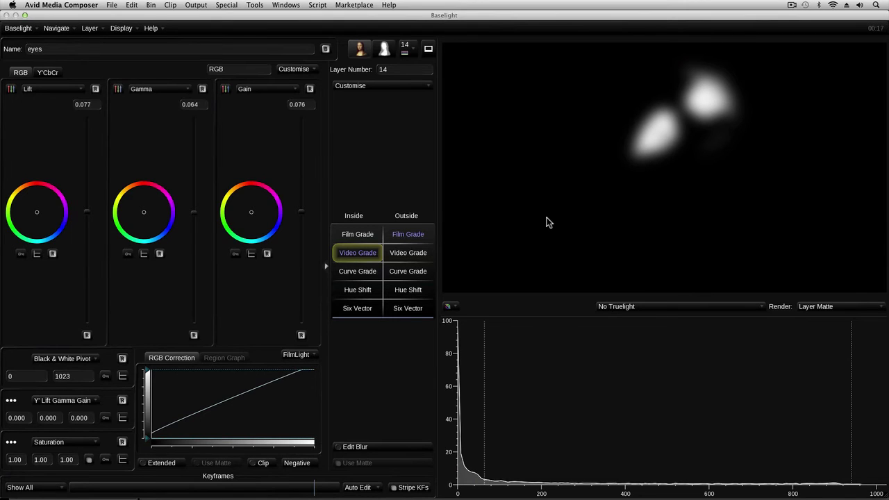
Render the layer matte as a green overlay and select the eye shape in the viewer.
{"action": "left_click", "coordinate": [833, 310]}
{"action": "left_click", "coordinate": [835, 344]}
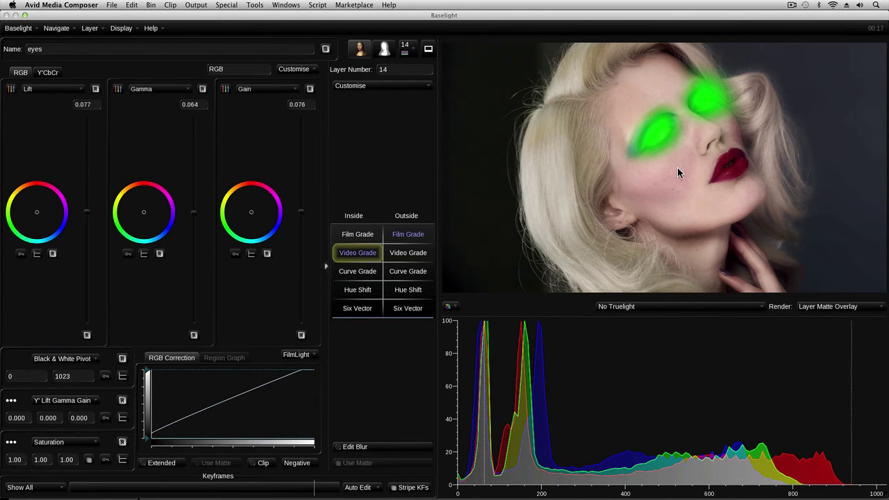
{"action": "left_click", "coordinate": [384, 50]}
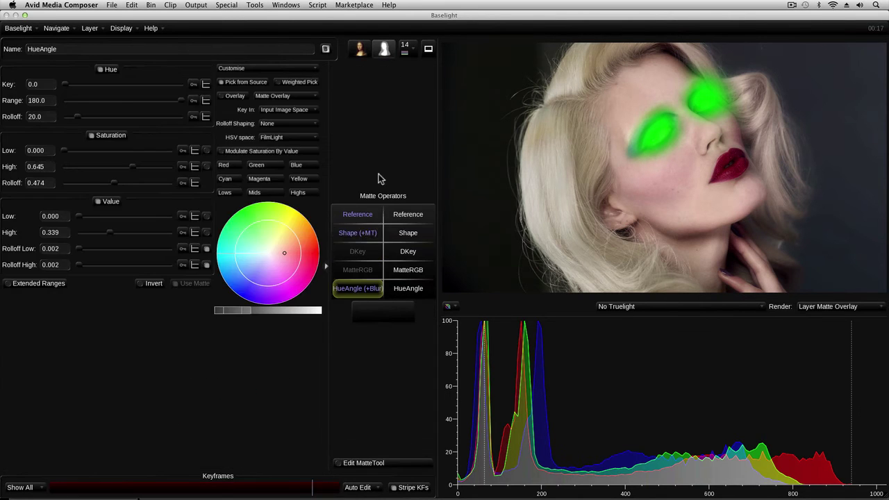
{"action": "left_click", "coordinate": [376, 234]}
{"action": "left_click", "coordinate": [706, 99]}
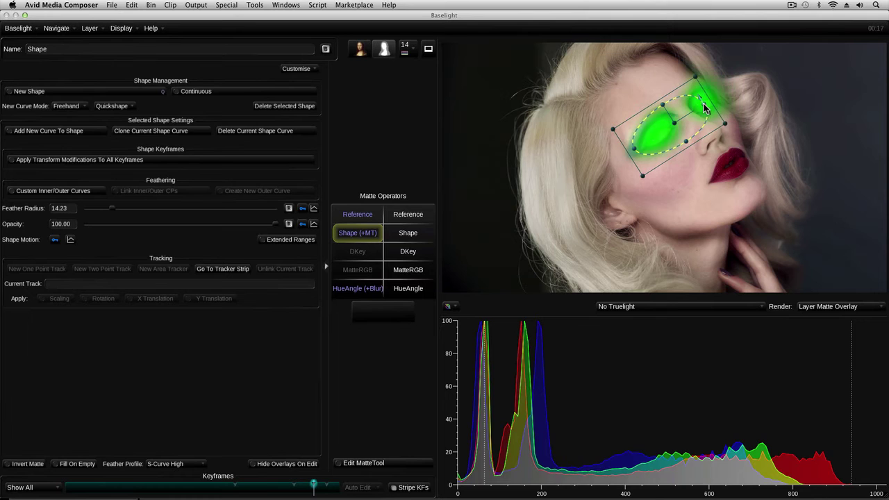
{"action": "left_click", "coordinate": [707, 105]}
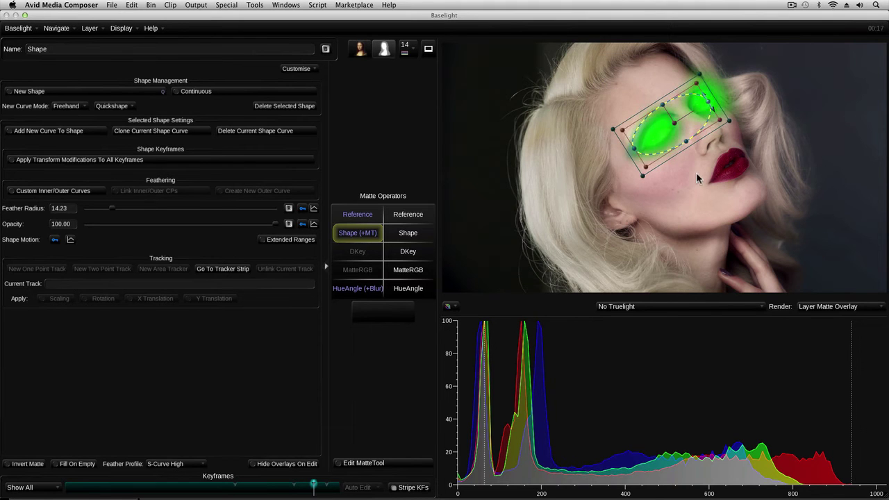
Switch to Layer Matte Invert Overlay, select HueAngle and cycle matte views with Shift+O.
{"action": "left_click", "coordinate": [834, 310]}
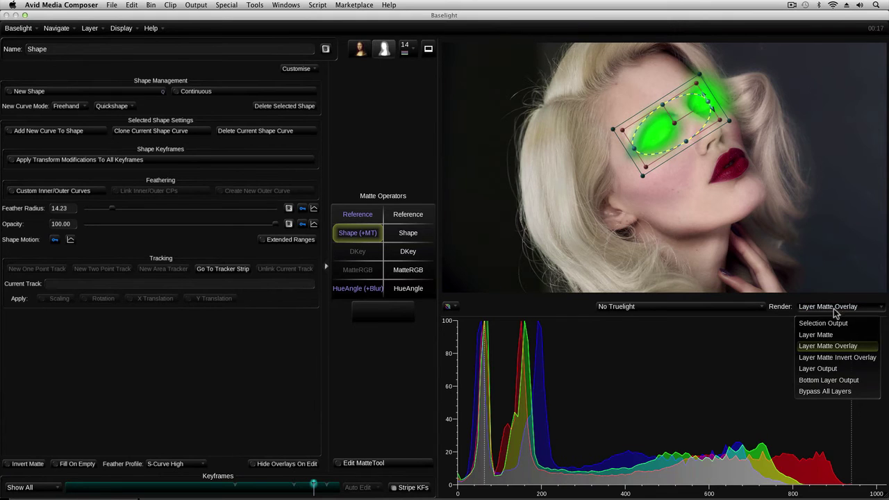
{"action": "left_click", "coordinate": [842, 359]}
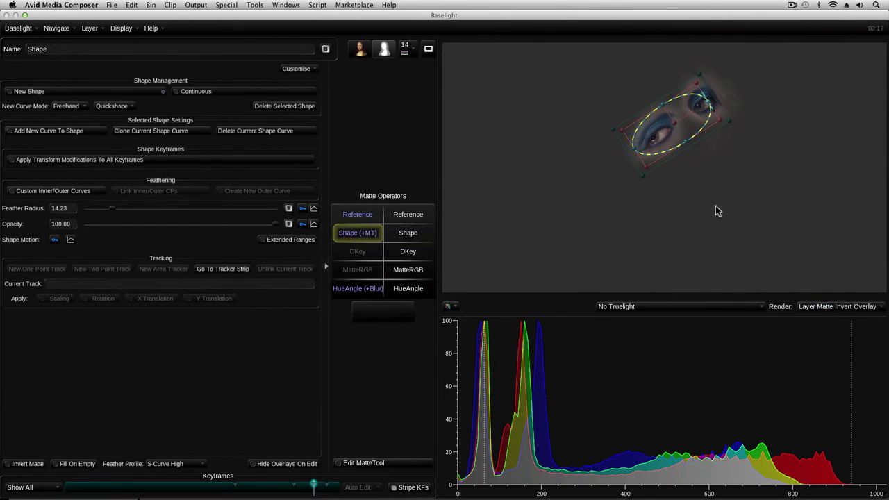
{"action": "left_click", "coordinate": [380, 288]}
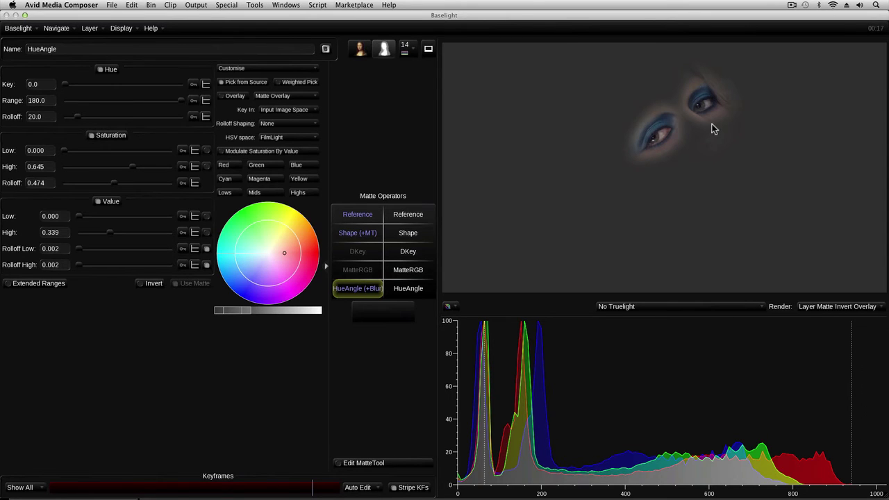
{"action": "key", "text": "shift+o"}
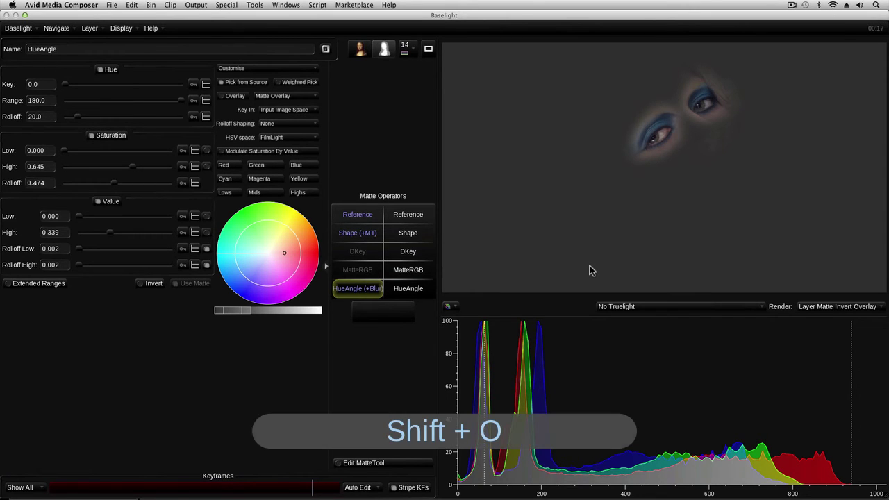
{"action": "key", "text": "shift+o"}
{"action": "key", "text": "shift+o"}
{"action": "key", "text": "shift+o"}
{"action": "key", "text": "shift+o"}
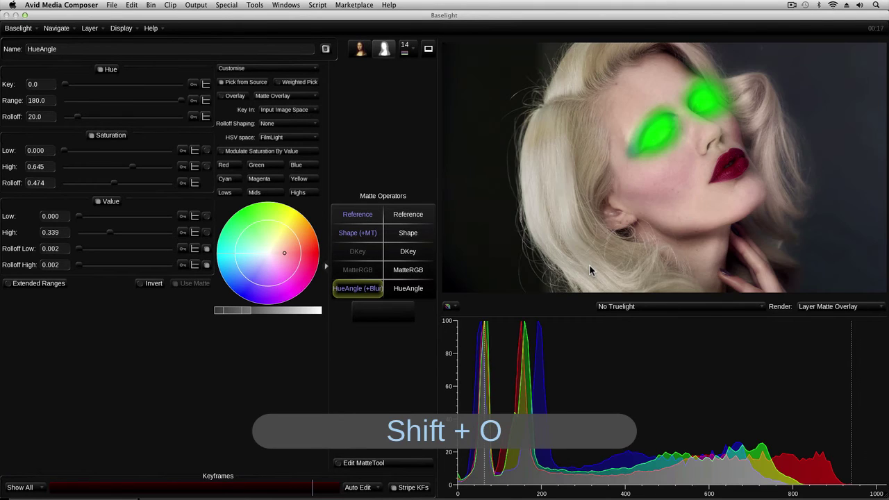
{"action": "key", "text": "shift+o"}
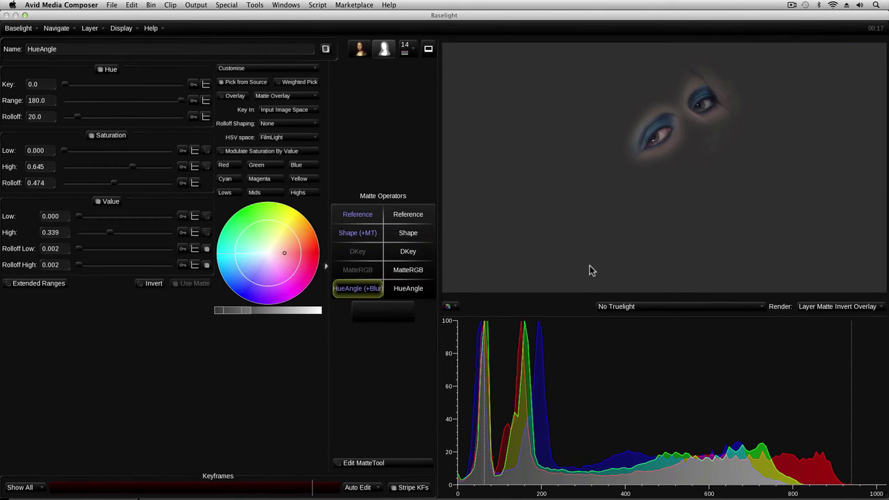
Switch the viewer render between Bottom Layer Output and Layer Output, ending on Bottom Layer Output.
{"action": "left_click", "coordinate": [816, 307]}
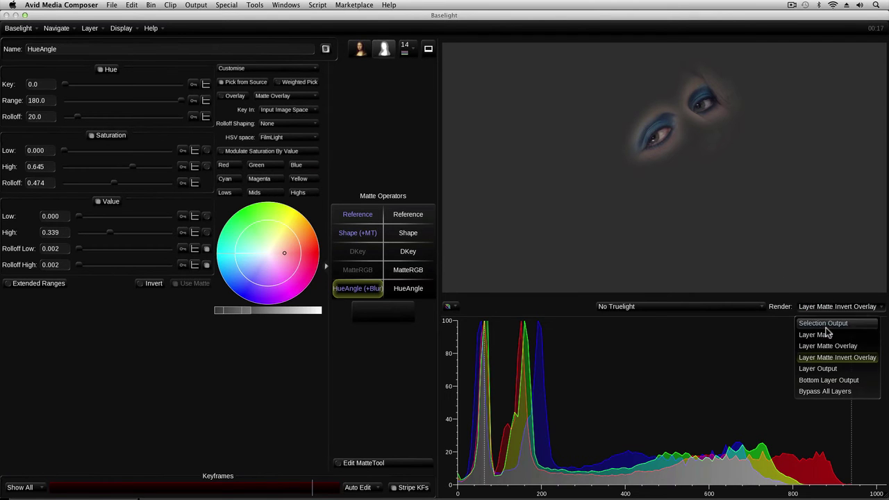
{"action": "left_click", "coordinate": [838, 381]}
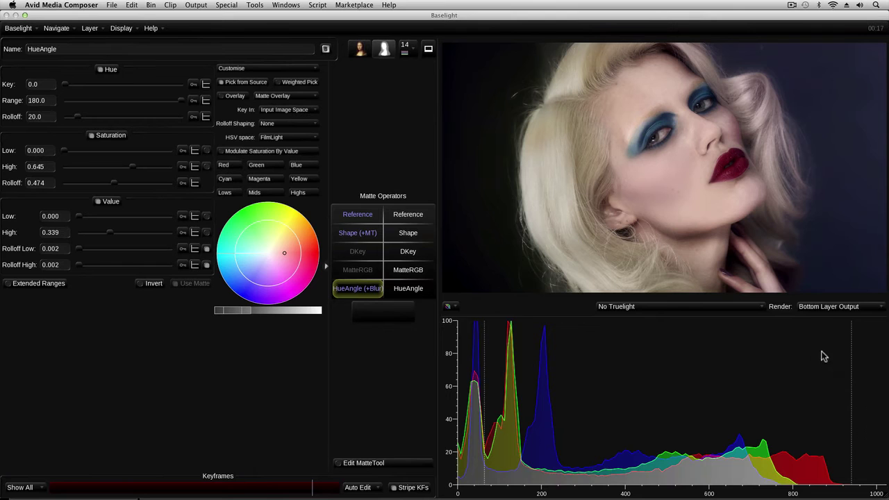
{"action": "left_click", "coordinate": [831, 306]}
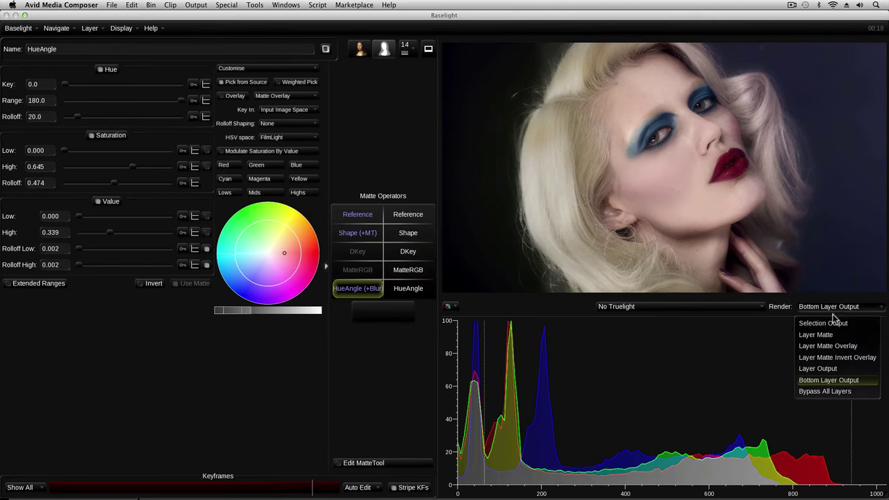
{"action": "left_click", "coordinate": [832, 369]}
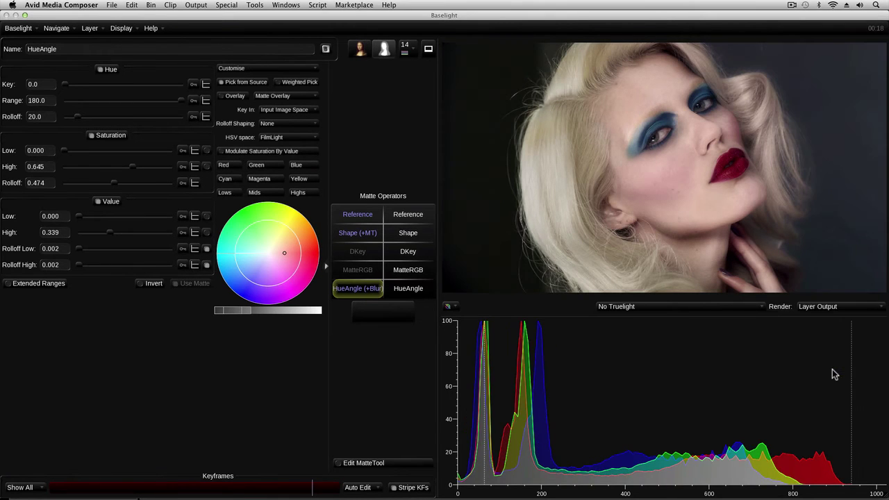
{"action": "left_click", "coordinate": [839, 308]}
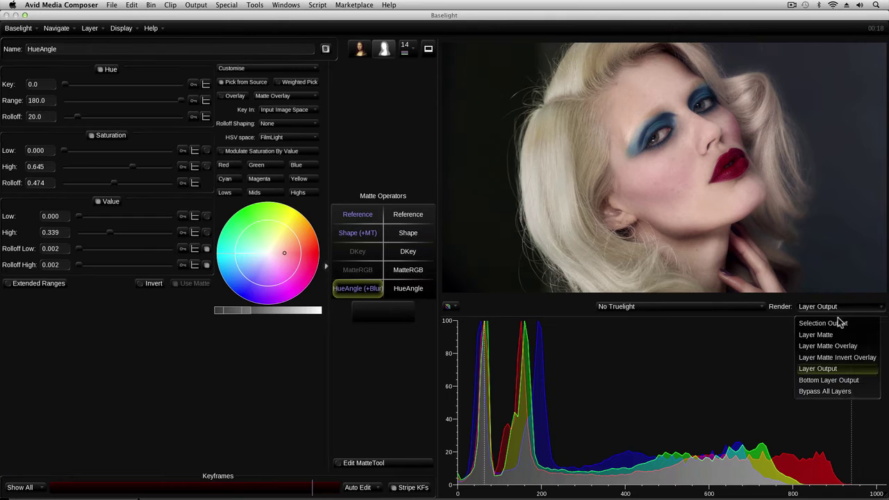
{"action": "left_click", "coordinate": [831, 381]}
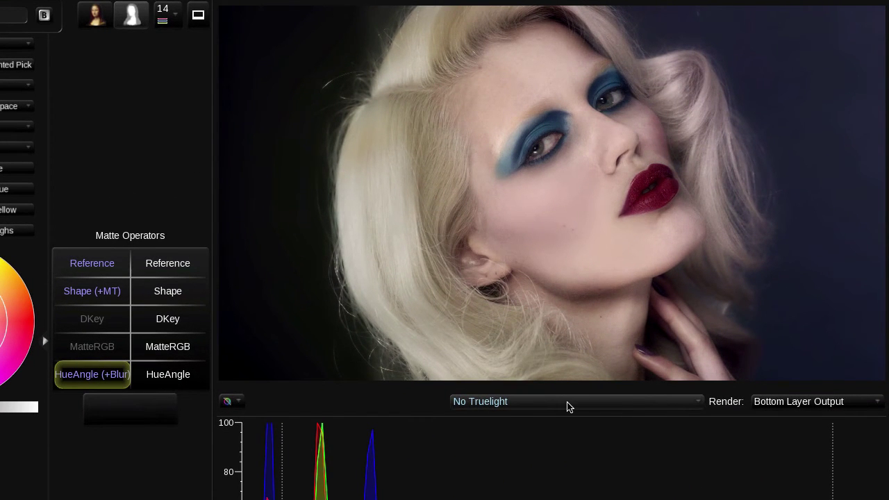
{"action": "left_click", "coordinate": [567, 405]}
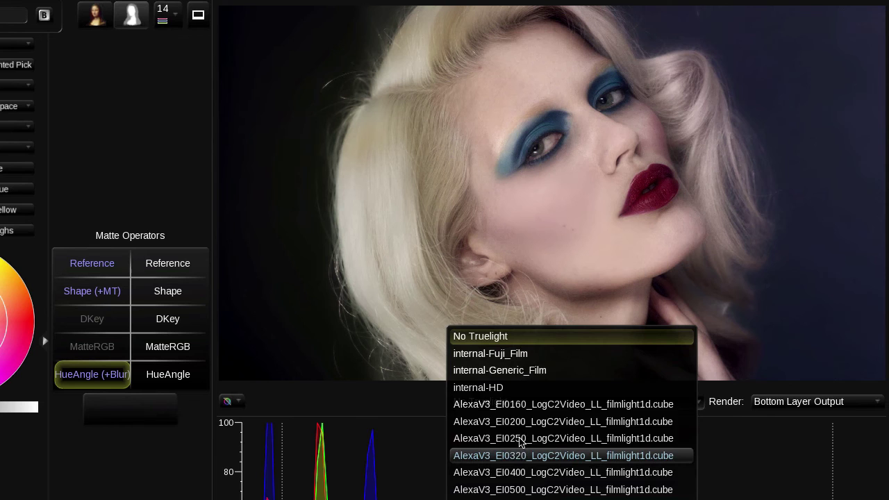
{"action": "left_click", "coordinate": [518, 355]}
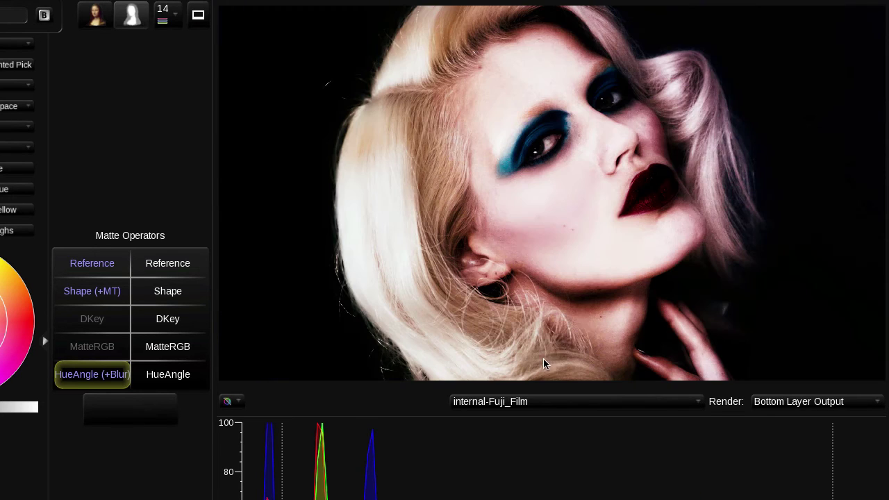
{"action": "left_click", "coordinate": [535, 406]}
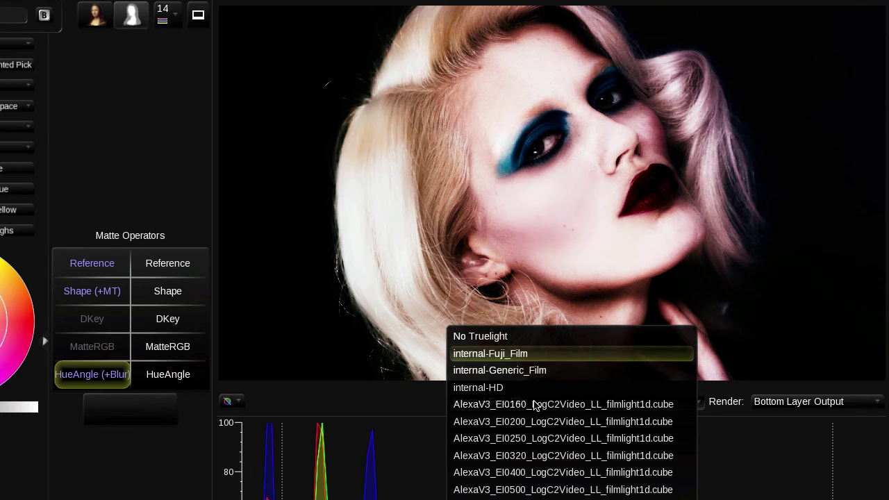
{"action": "left_click", "coordinate": [550, 338]}
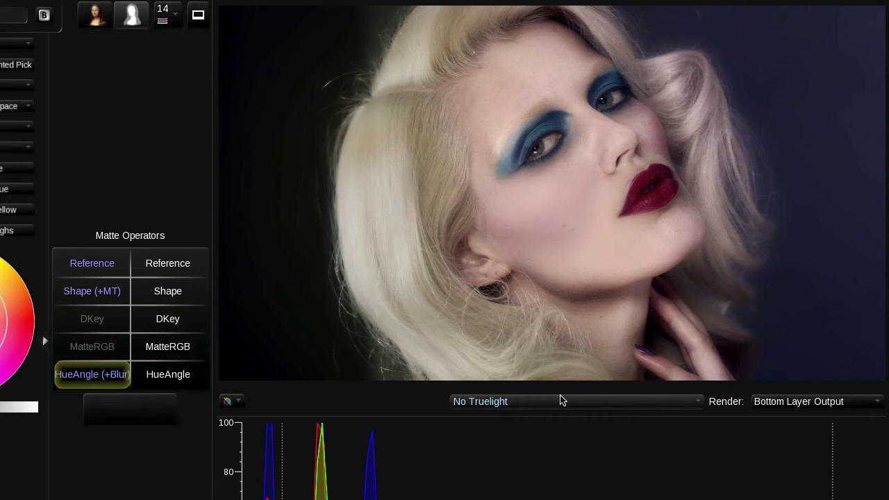
{"action": "left_click", "coordinate": [237, 402]}
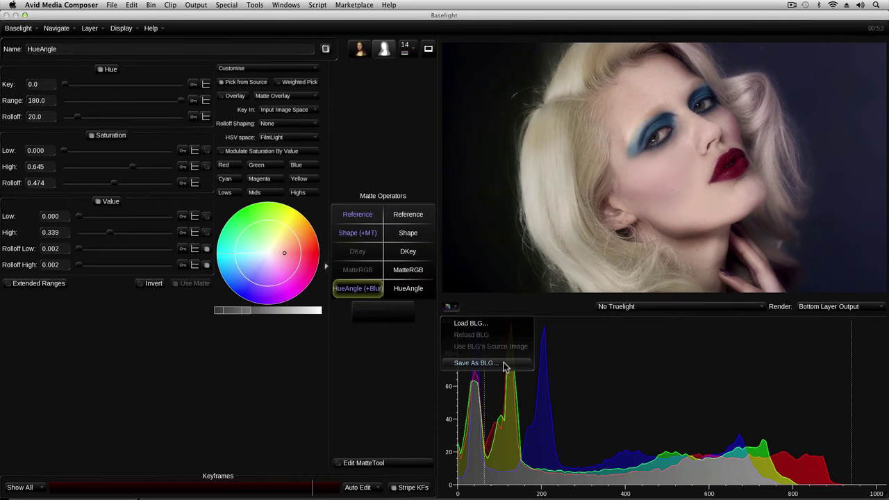
{"action": "left_click", "coordinate": [504, 364]}
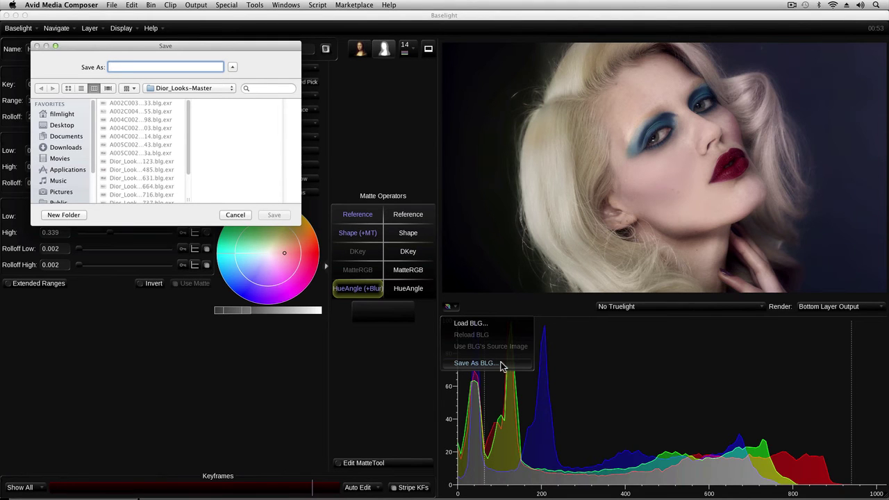
{"action": "left_click", "coordinate": [236, 215]}
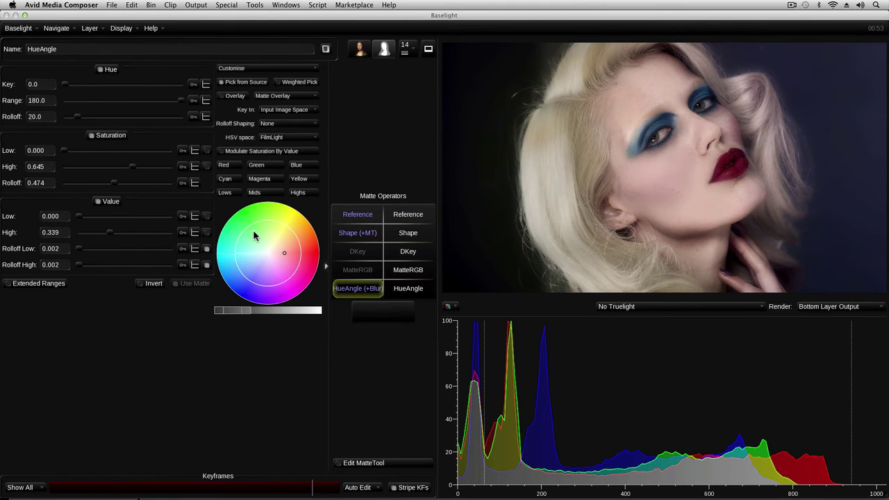
Close Baselight and park the playhead on the A005C002 take at 01:00:15:14.
{"action": "left_click", "coordinate": [430, 52]}
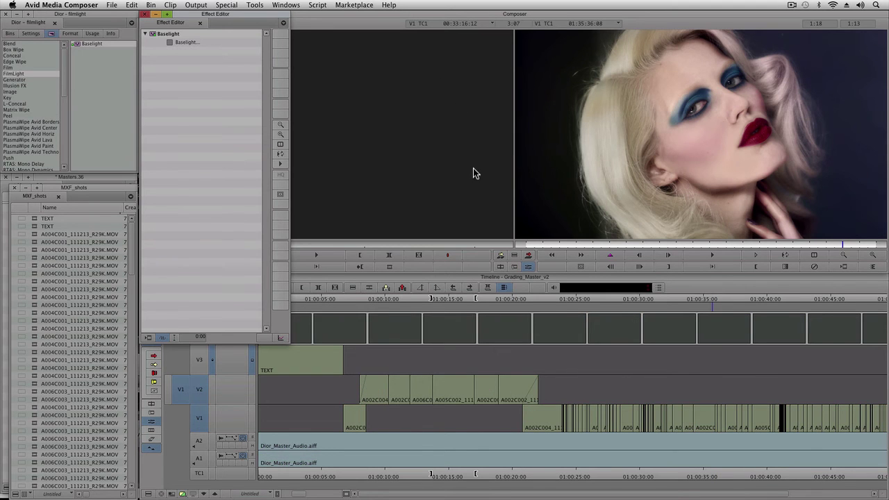
{"action": "left_click", "coordinate": [447, 303]}
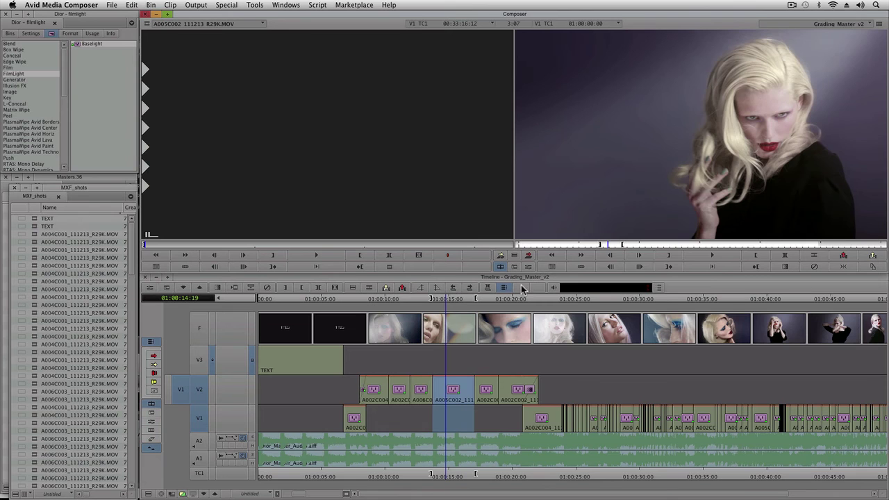
{"action": "left_click", "coordinate": [668, 267]}
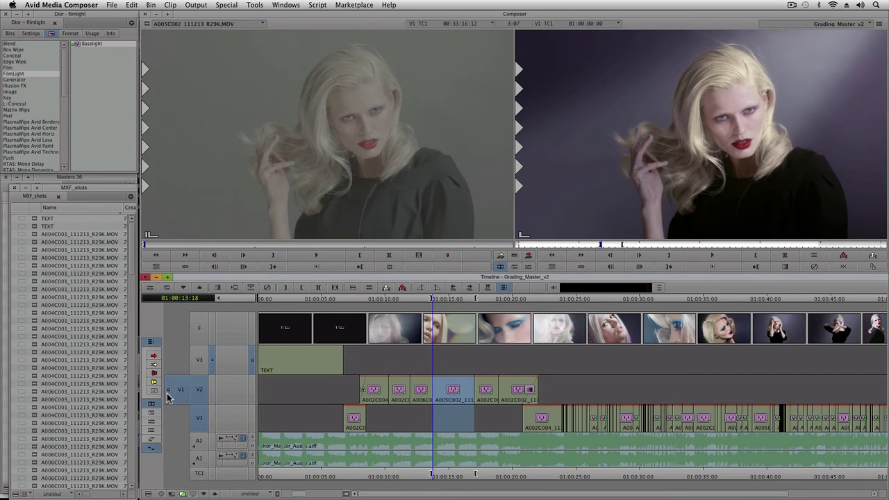
{"action": "left_click", "coordinate": [529, 255]}
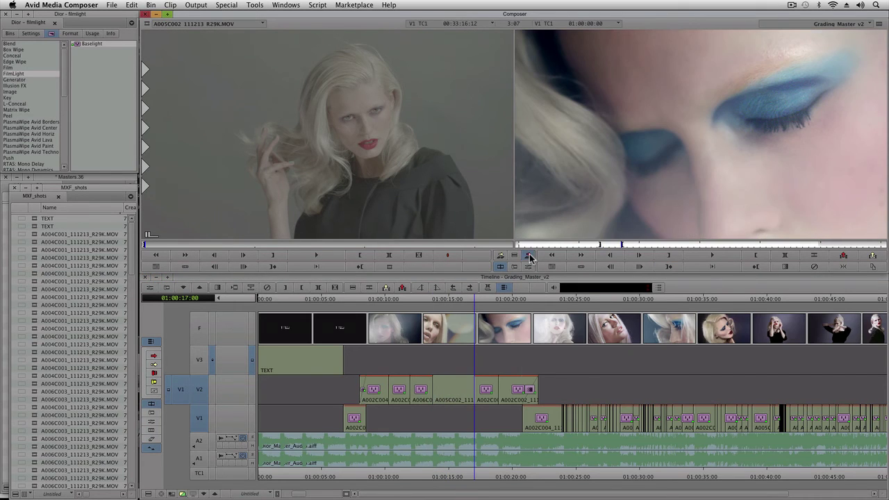
{"action": "mouse_move", "coordinate": [464, 299]}
{"action": "left_mouse_down"}
{"action": "mouse_move", "coordinate": [440, 300]}
{"action": "mouse_move", "coordinate": [456, 299]}
{"action": "left_mouse_up"}
{"action": "left_click", "coordinate": [78, 44]}
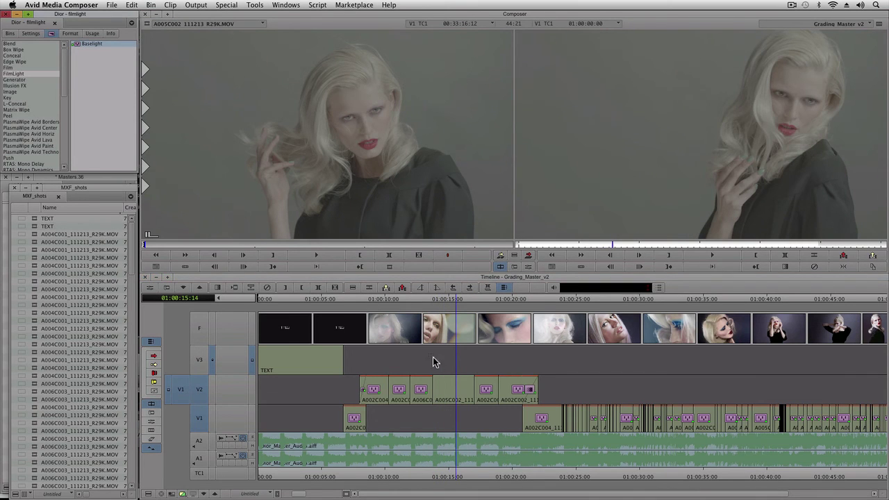
Apply the Baselight effect to A005C002 on V2 and open it in Baselight for grading.
{"action": "left_click_drag", "start_coordinate": [433, 361], "coordinate": [453, 387]}
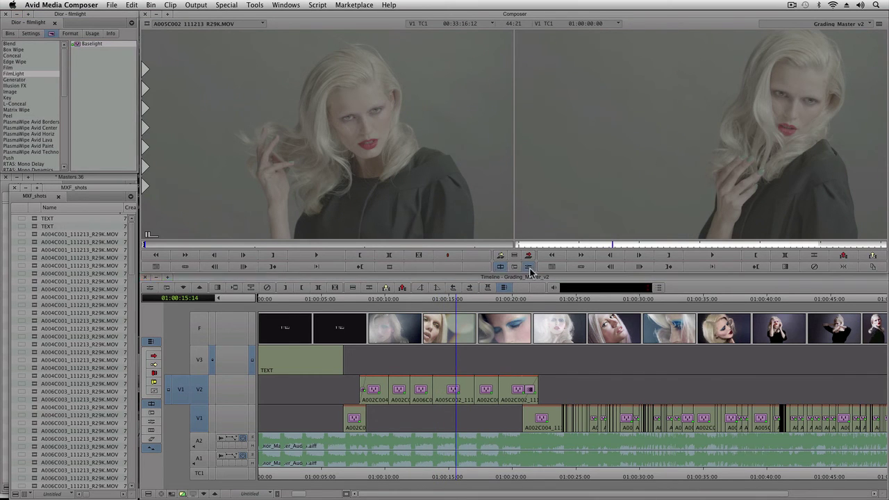
{"action": "left_click", "coordinate": [529, 268]}
{"action": "left_click", "coordinate": [171, 44]}
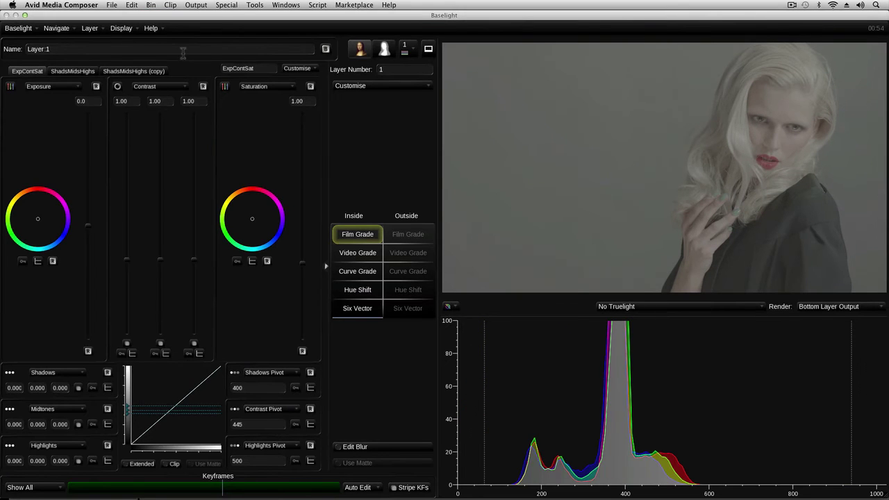
Load Dior_Looks_0000123.blg.exr from the Dior_Looks-Master folder onto the new take's grade.
{"action": "left_click", "coordinate": [450, 308]}
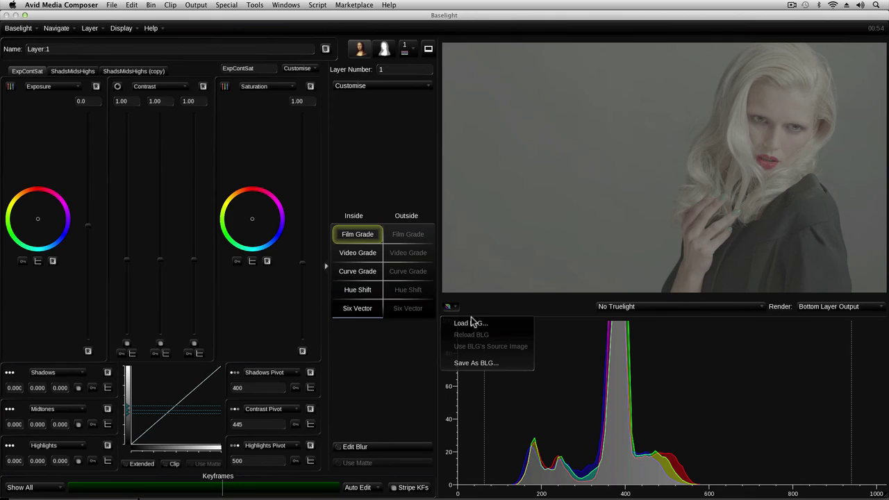
{"action": "left_click", "coordinate": [493, 322]}
{"action": "left_click", "coordinate": [92, 197]}
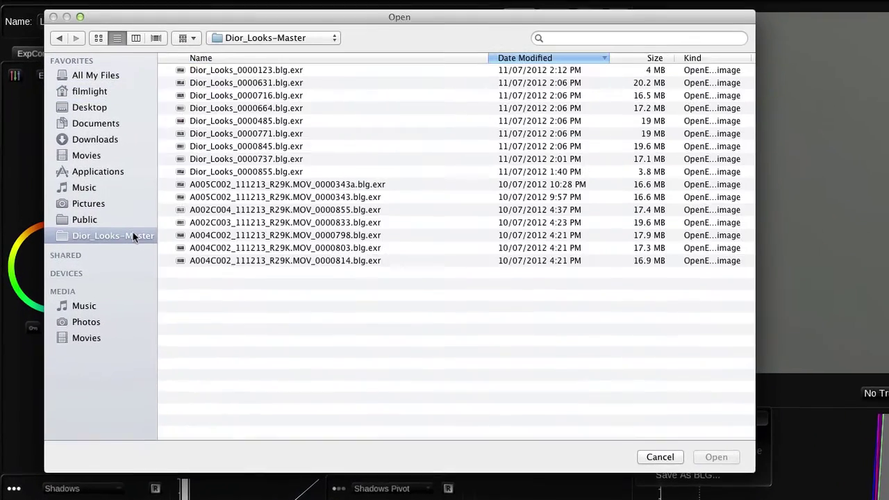
{"action": "left_click", "coordinate": [108, 61]}
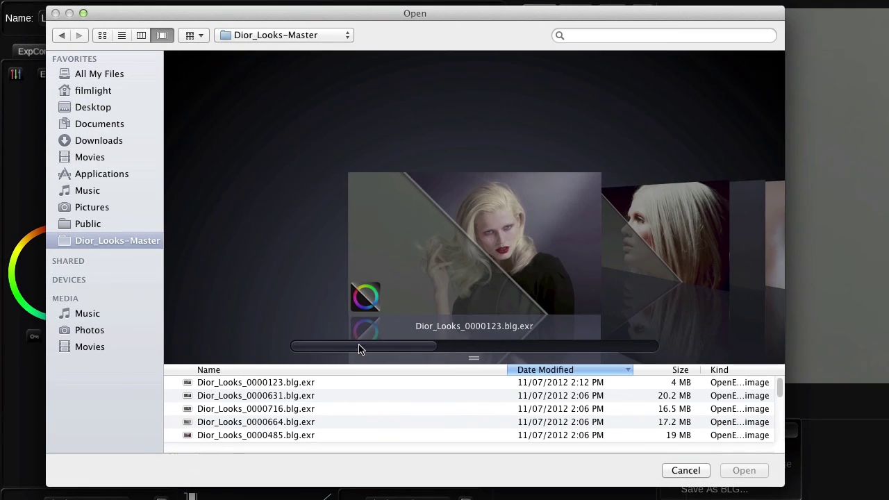
{"action": "left_click_drag", "start_coordinate": [360, 349], "coordinate": [448, 352]}
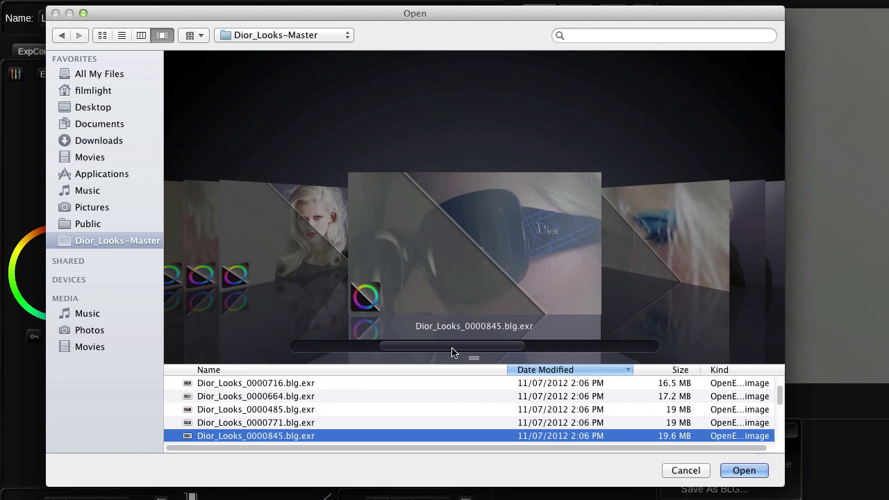
{"action": "left_click_drag", "start_coordinate": [454, 354], "coordinate": [349, 354]}
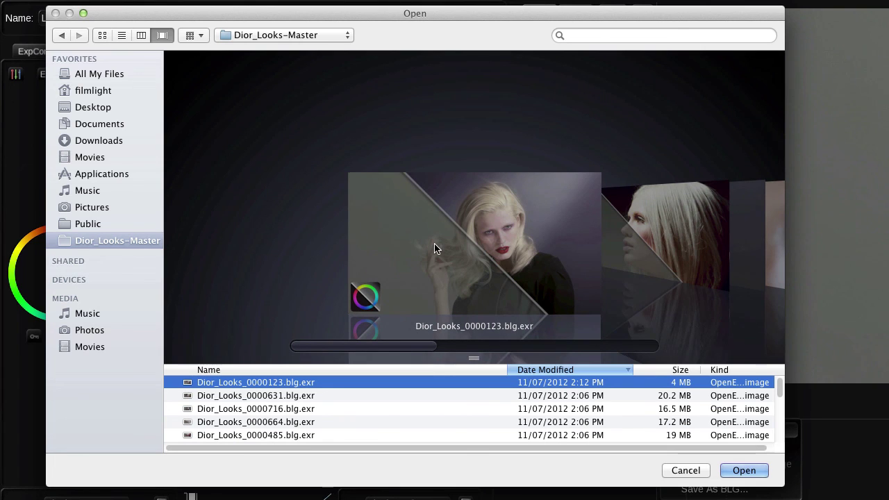
{"action": "left_click", "coordinate": [757, 472]}
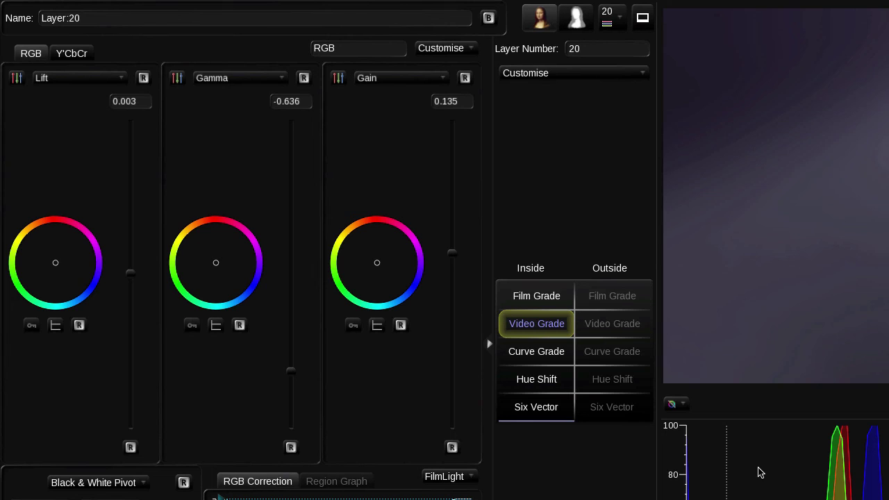
{"action": "left_click", "coordinate": [609, 26]}
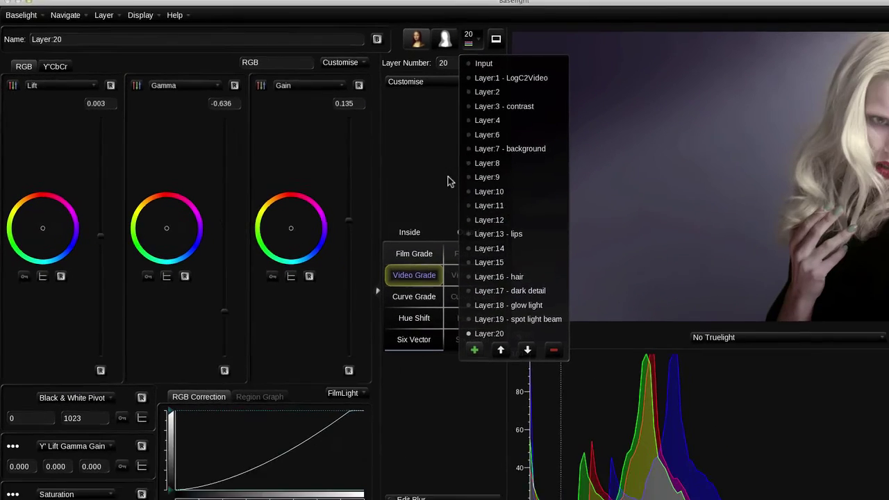
{"action": "left_click", "coordinate": [653, 381]}
{"action": "key", "text": "Page_Down"}
{"action": "key", "text": "Page_Down"}
{"action": "key", "text": "Page_Down"}
{"action": "key", "text": "Page_Down"}
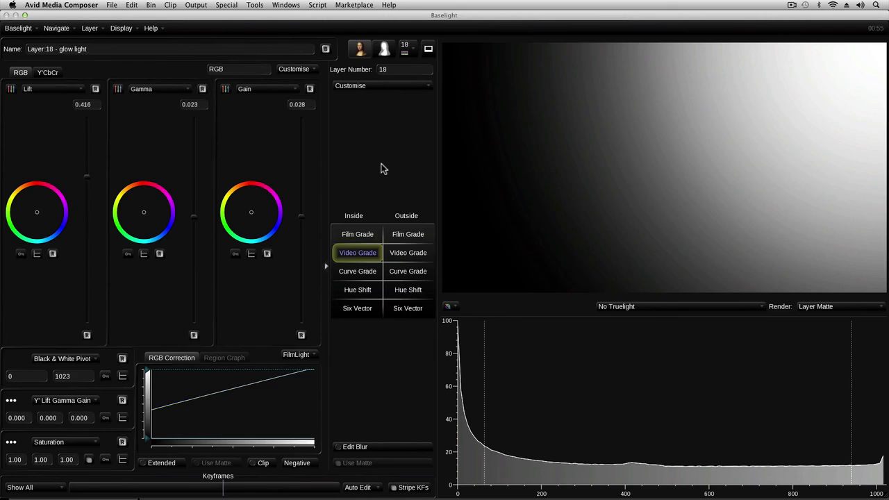
{"action": "key", "text": "Page_Down"}
{"action": "key", "text": "Page_Down"}
{"action": "key", "text": "Page_Down"}
{"action": "key", "text": "Page_Down"}
{"action": "key", "text": "Page_Down"}
{"action": "key", "text": "Page_Down"}
{"action": "key", "text": "Page_Down"}
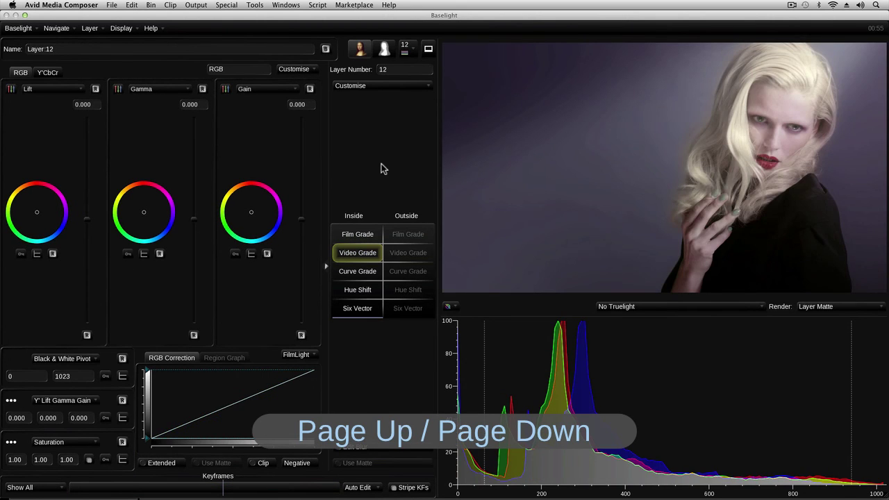
{"action": "key", "text": "Page_Down"}
{"action": "key", "text": "Page_Down"}
{"action": "key", "text": "Page_Down"}
{"action": "key", "text": "Page_Down"}
{"action": "key", "text": "Page_Down"}
{"action": "key", "text": "Page_Down"}
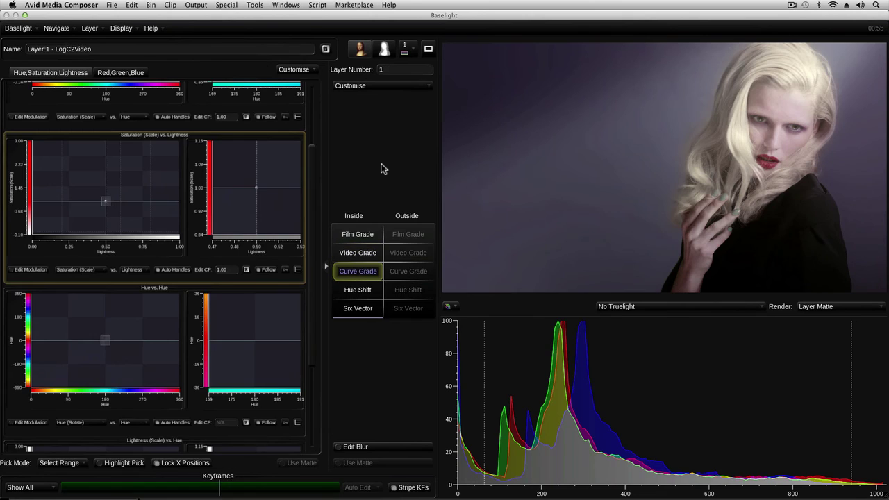
{"action": "key", "text": "Page_Down"}
{"action": "left_click", "coordinate": [404, 50]}
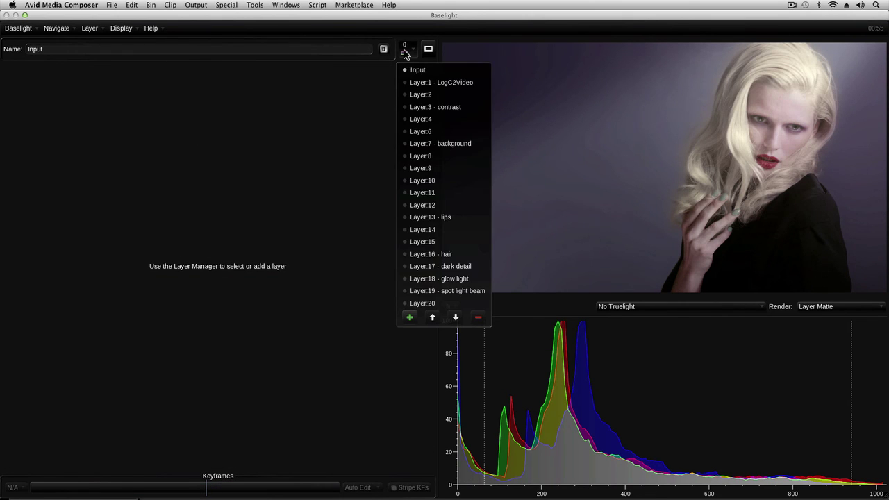
{"action": "left_click", "coordinate": [416, 305]}
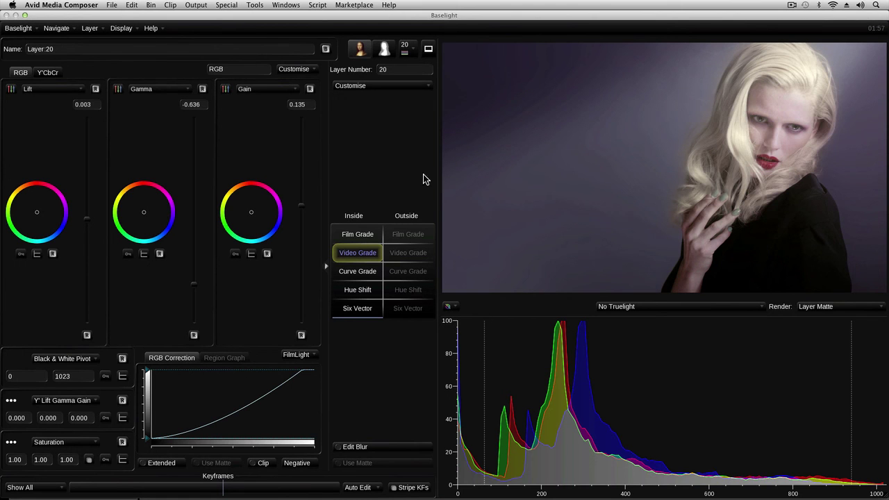
Export the Grading_Master_v2 sequence as an AAF to Documents with the Export to Baselight preset.
{"action": "left_click", "coordinate": [428, 49]}
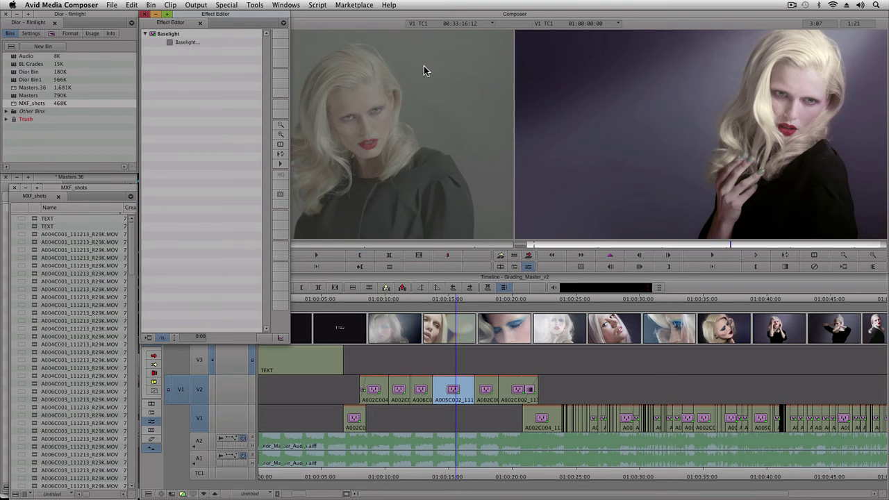
{"action": "left_click", "coordinate": [389, 280]}
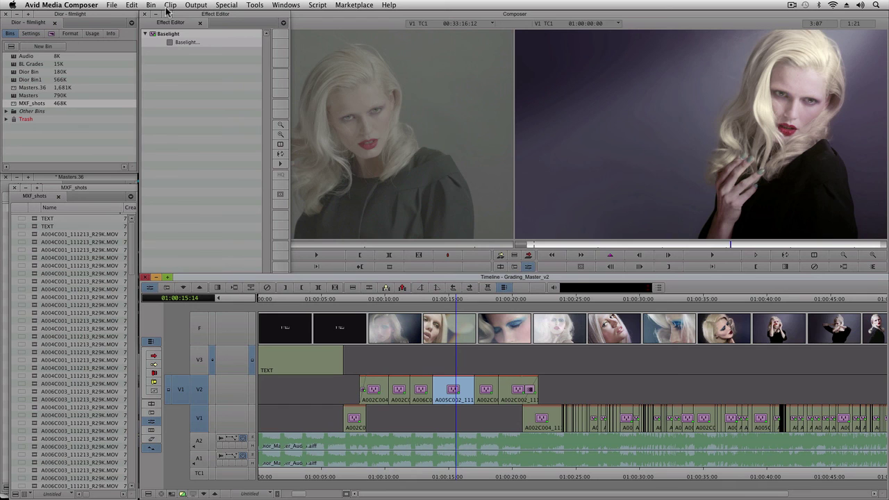
{"action": "left_click", "coordinate": [113, 6]}
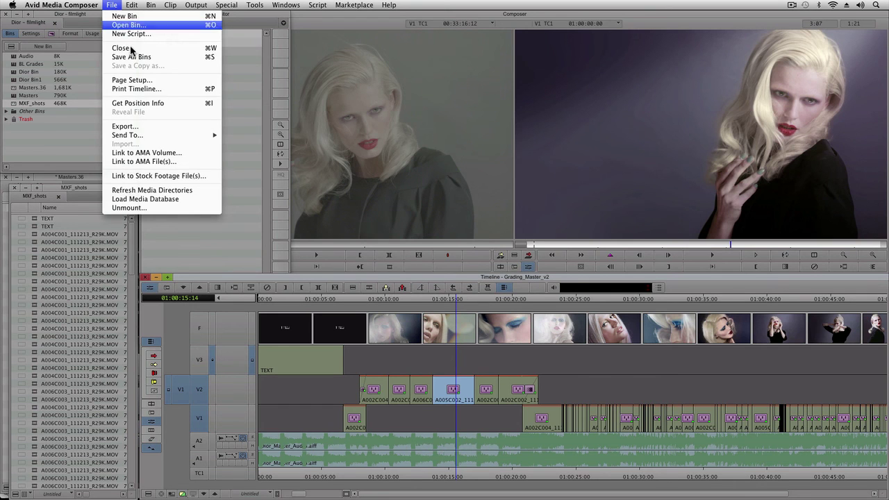
{"action": "left_click", "coordinate": [125, 127]}
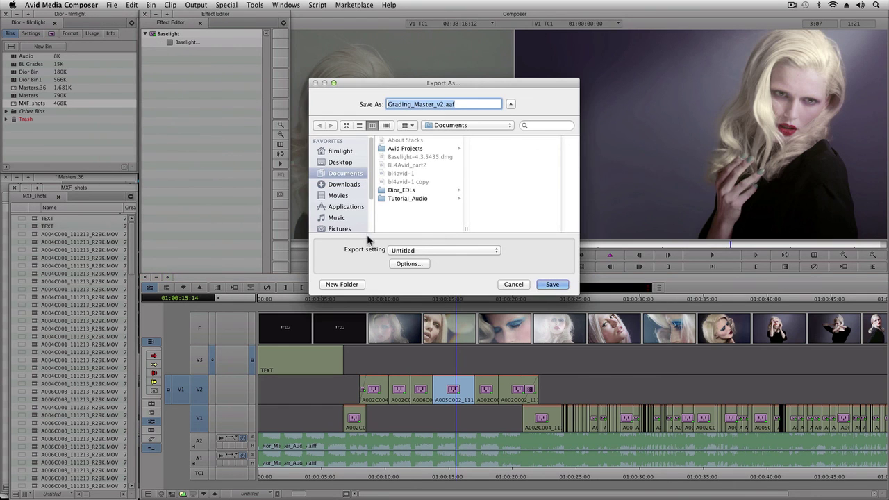
{"action": "left_click", "coordinate": [417, 250]}
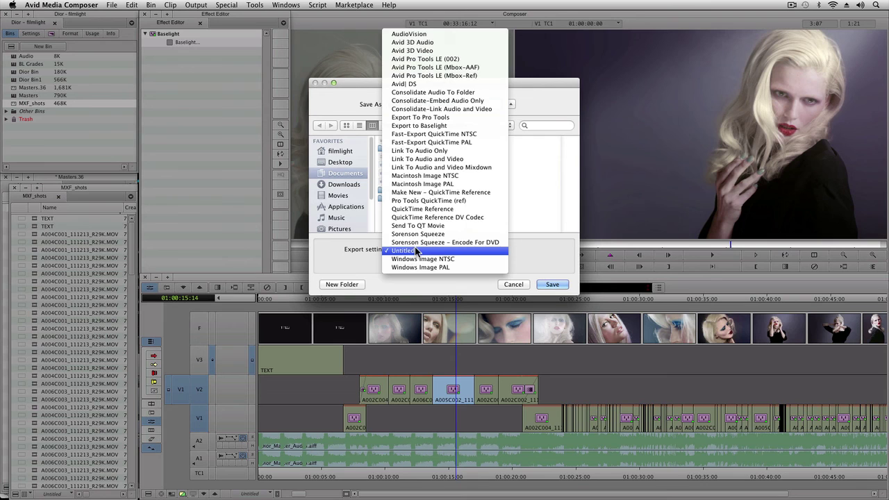
{"action": "left_click", "coordinate": [419, 125]}
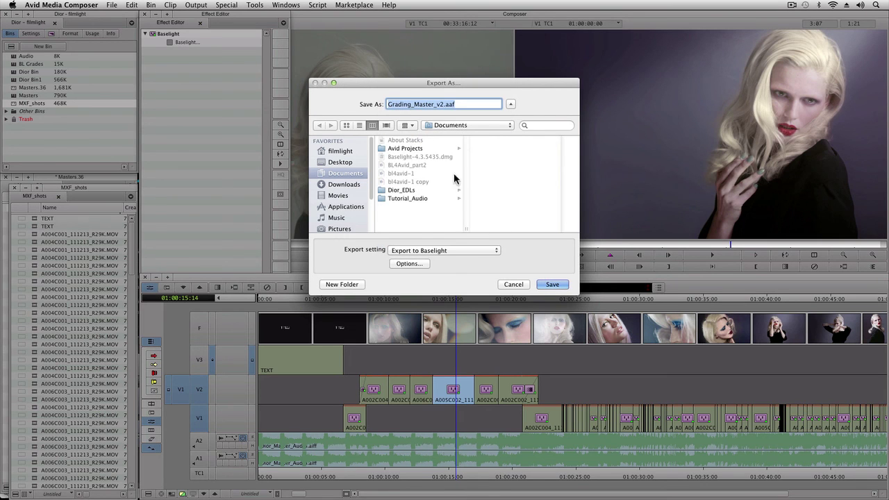
{"action": "left_click", "coordinate": [552, 284]}
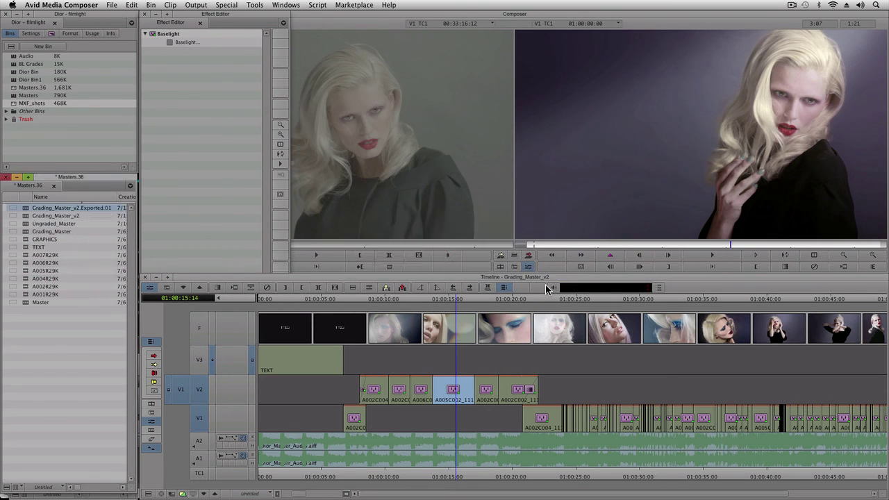